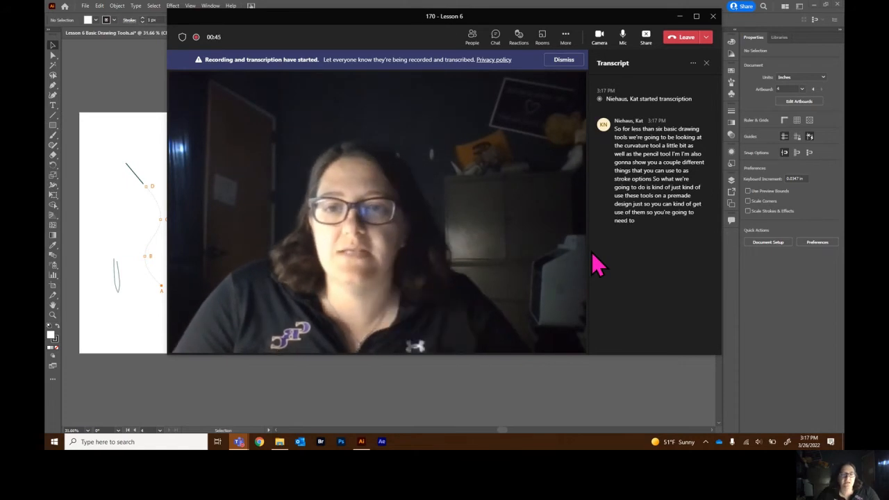
# Switch to Illustrator, open the Leaf artboard and create a new layer for drawing.
pyautogui.click(139, 92)
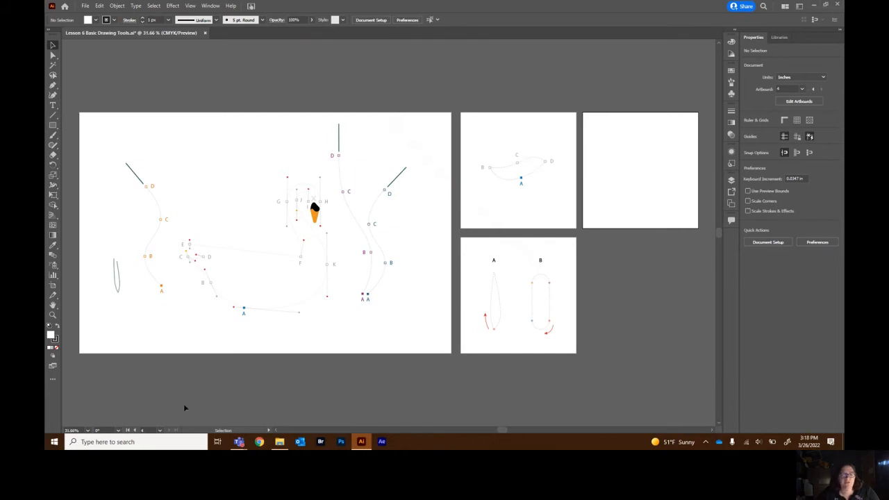
pyautogui.click(159, 430)
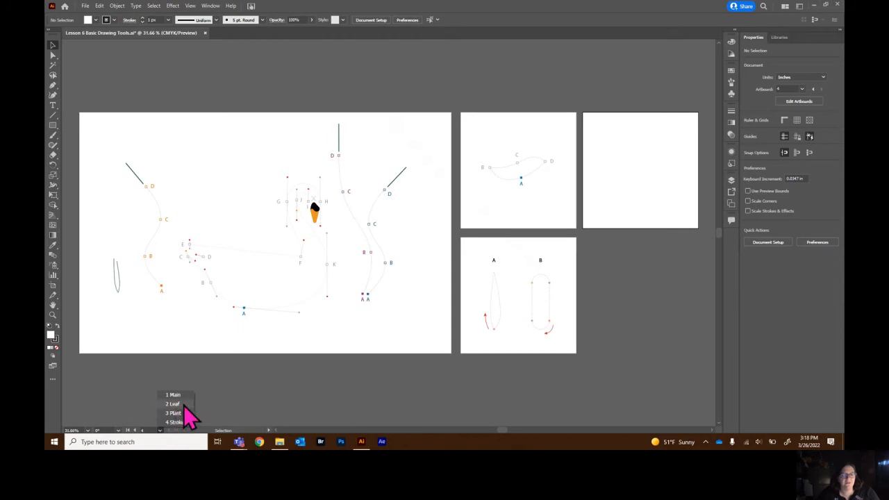
pyautogui.click(184, 404)
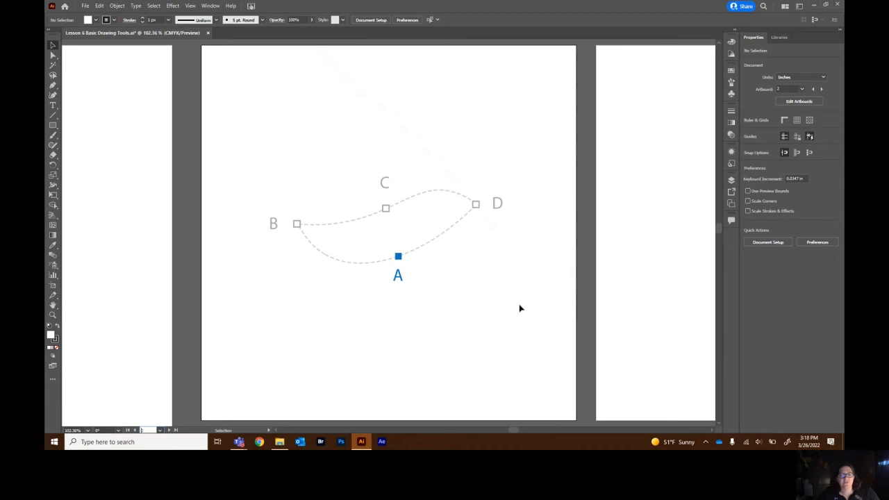
pyautogui.click(54, 96)
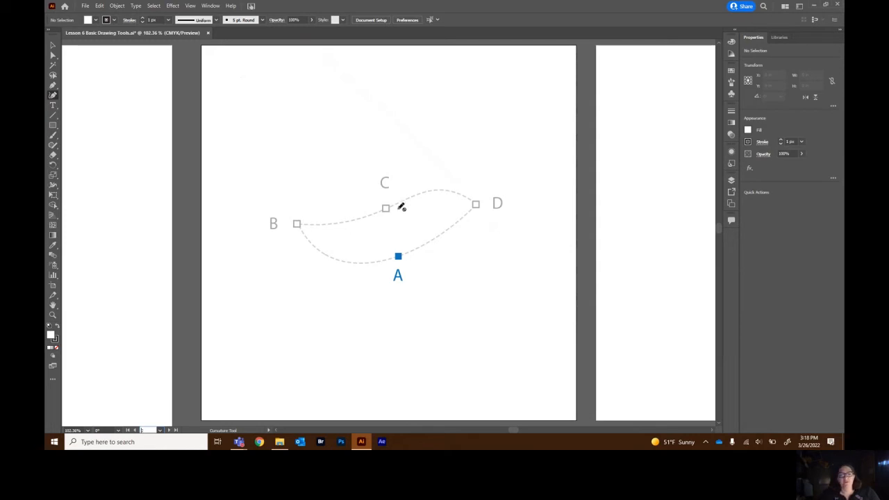
pyautogui.click(732, 182)
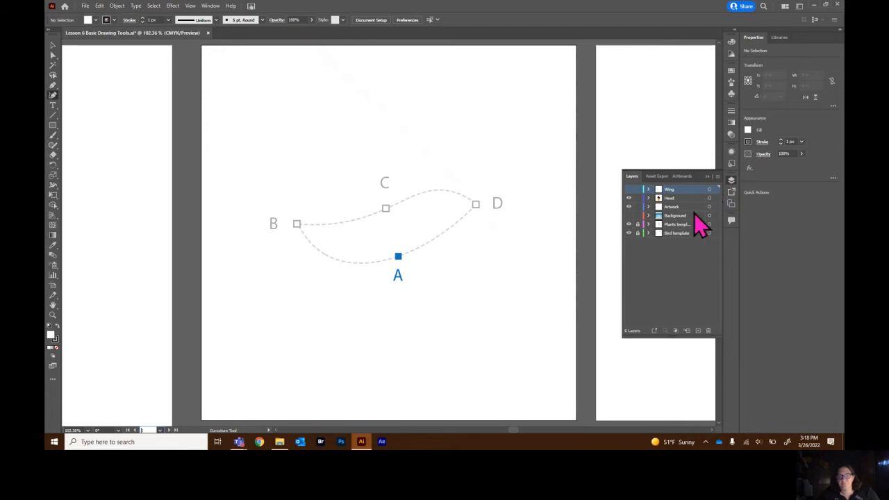
pyautogui.click(698, 332)
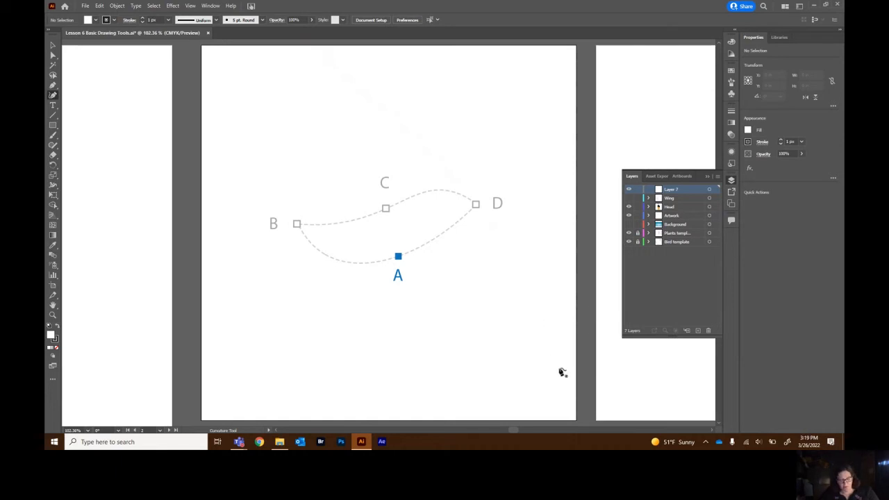
# Trace the leaf template with the Curvature tool by placing points at A, B, C and D in order.
pyautogui.click(399, 257)
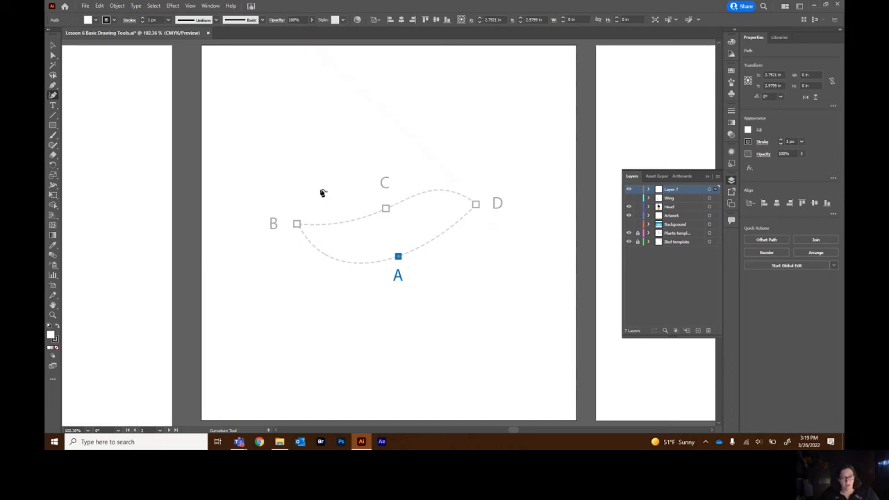
pyautogui.click(297, 225)
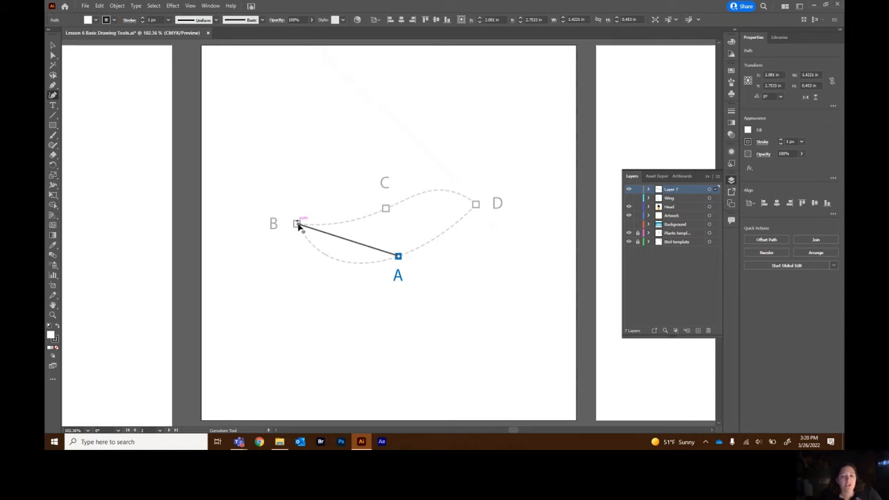
pyautogui.click(297, 225)
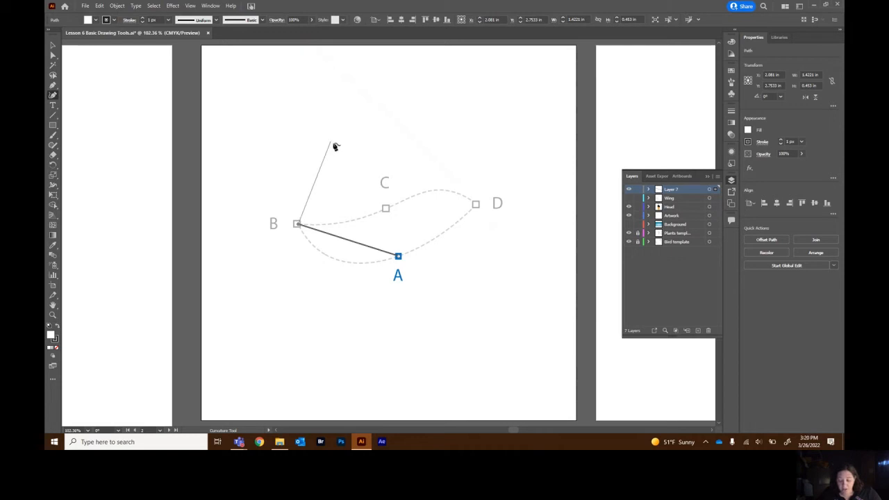
pyautogui.click(386, 209)
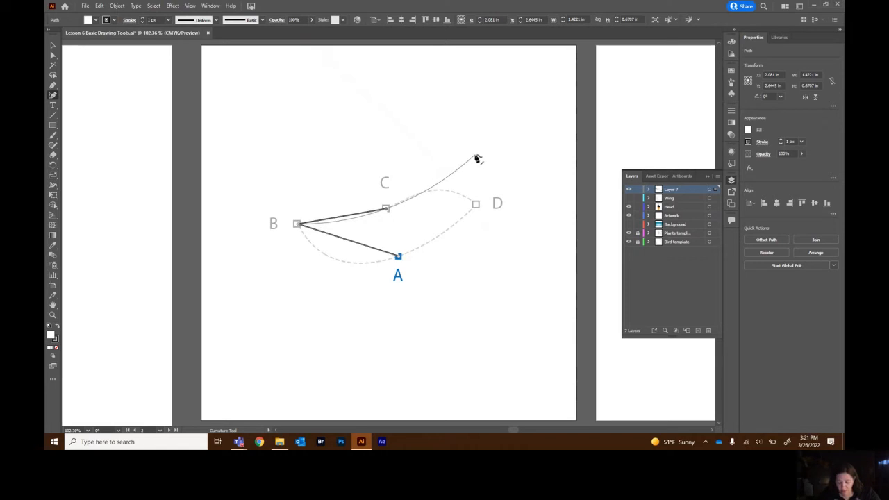
pyautogui.click(477, 207)
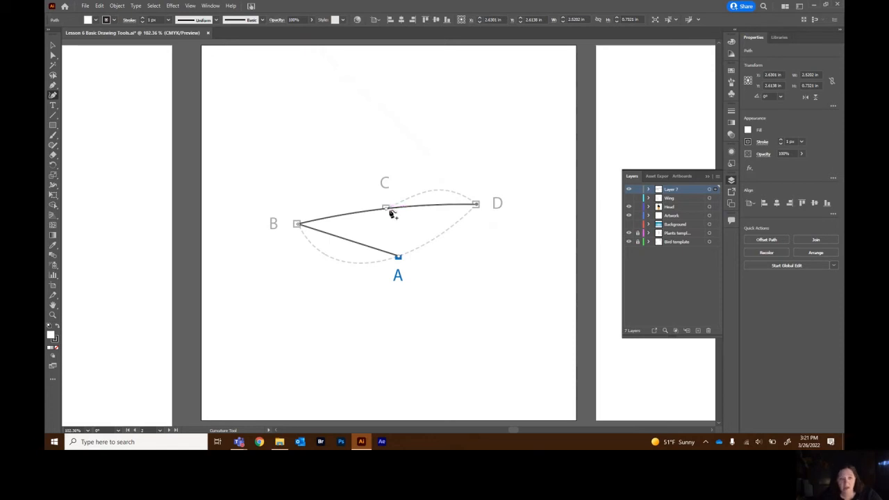
# Remove the fill, reshape the leaf's upper curve to follow the template, and close the path back at point A.
pyautogui.moveTo(387, 211); pyautogui.dragTo(451, 191)
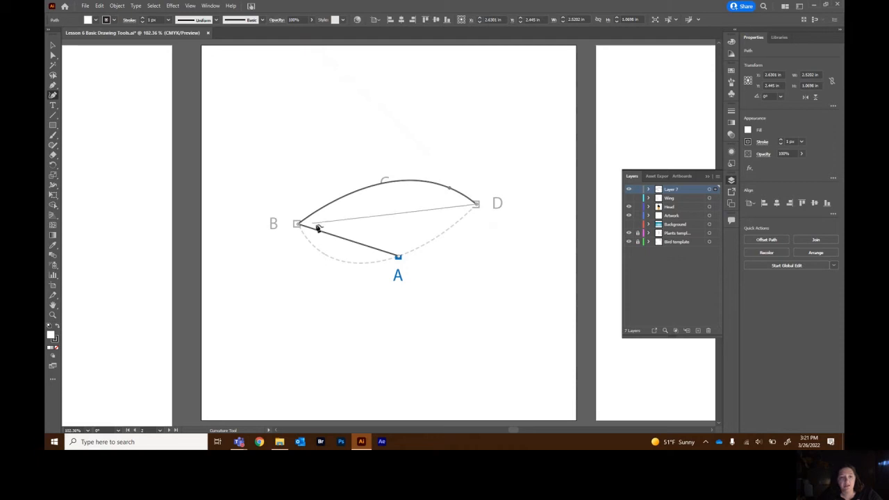
pyautogui.click(58, 351)
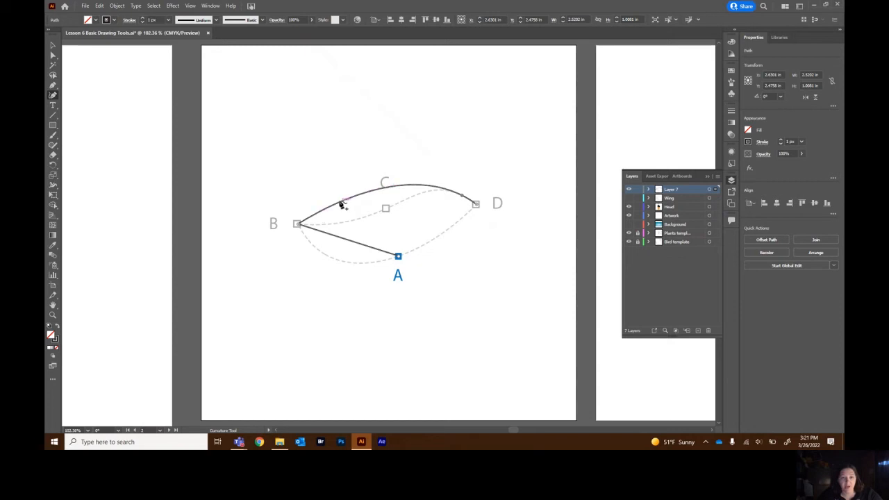
pyautogui.moveTo(343, 203); pyautogui.dragTo(335, 229)
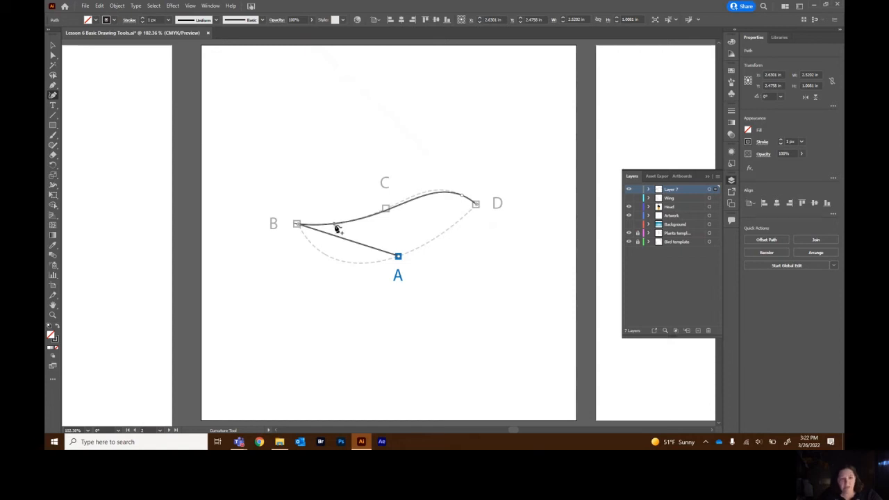
pyautogui.moveTo(463, 198); pyautogui.dragTo(453, 196)
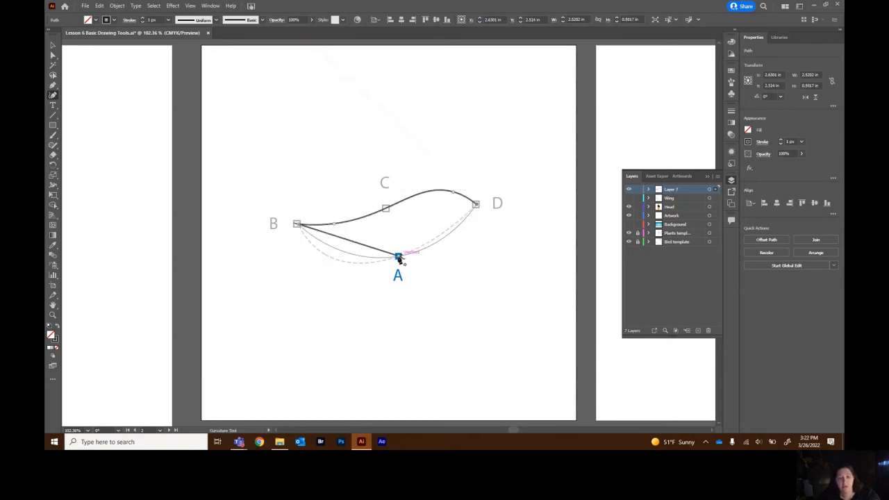
pyautogui.doubleClick(398, 257)
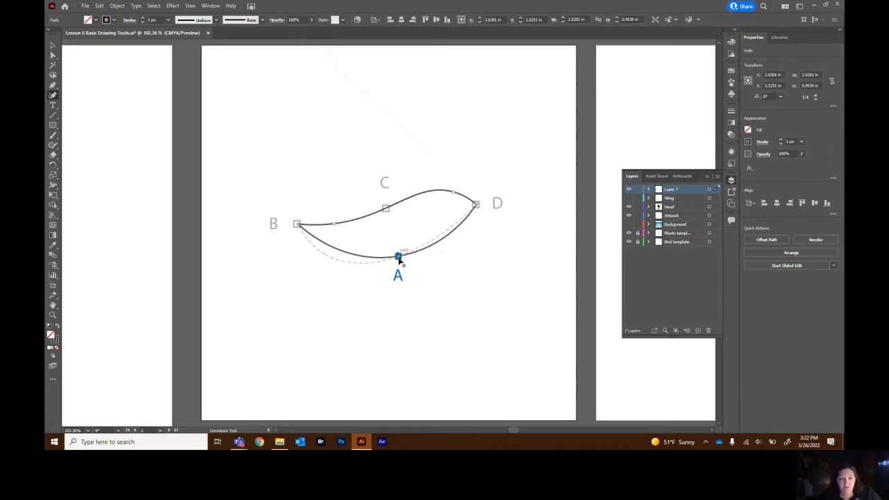
pyautogui.moveTo(399, 259); pyautogui.dragTo(324, 258)
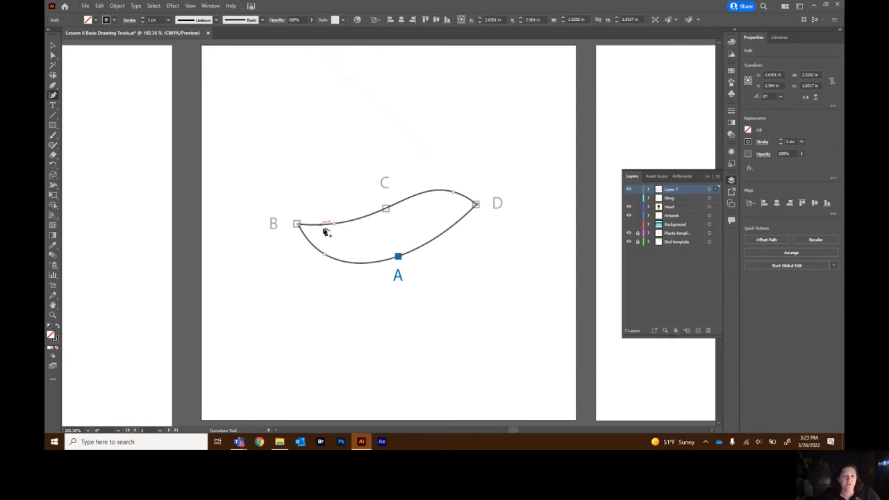
# Go to the artboard with shapes A and B and trace shape A in one Pencil stroke from its bottom point.
pyautogui.scroll(-5, 329, 249)
pyautogui.scroll(-5, 331, 250)
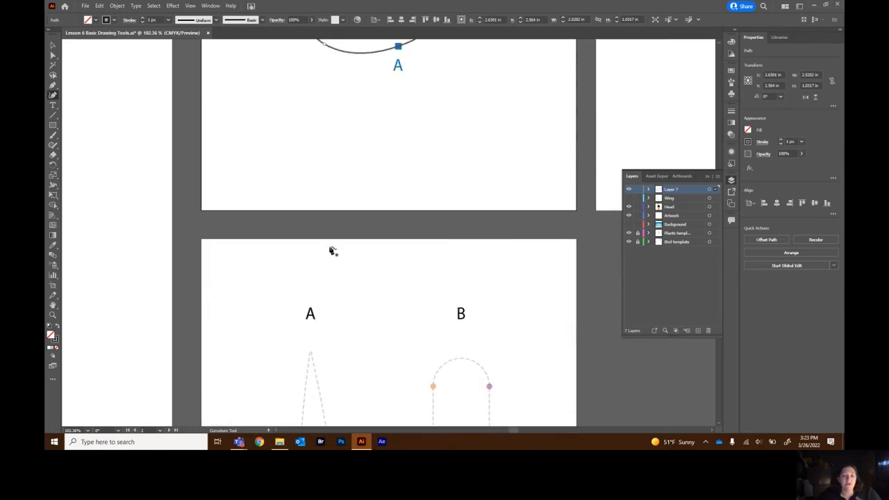
pyautogui.click(161, 431)
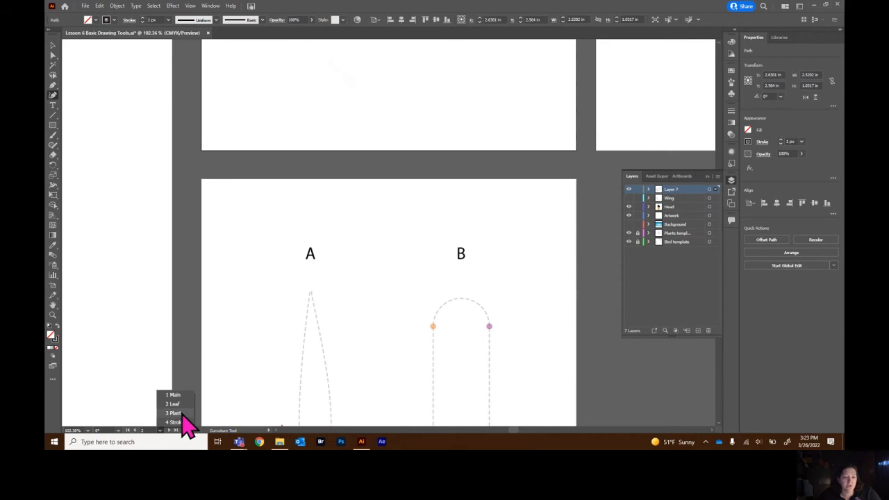
pyautogui.click(173, 421)
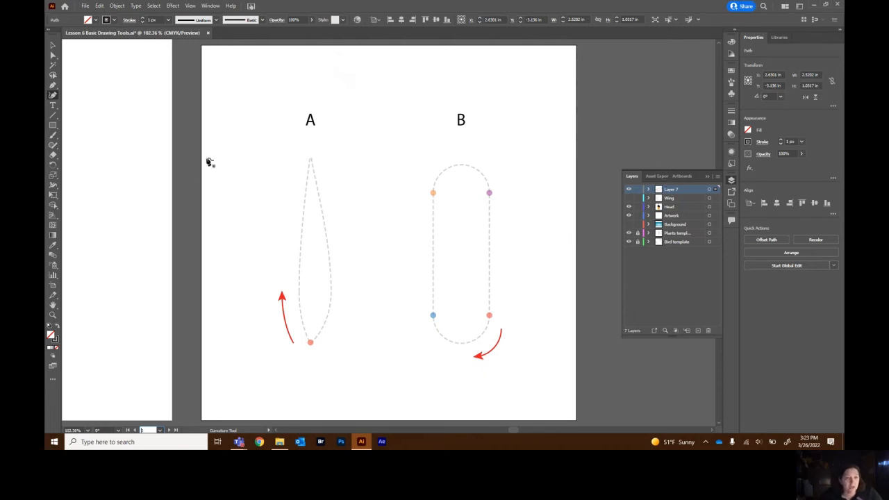
pyautogui.click(53, 146)
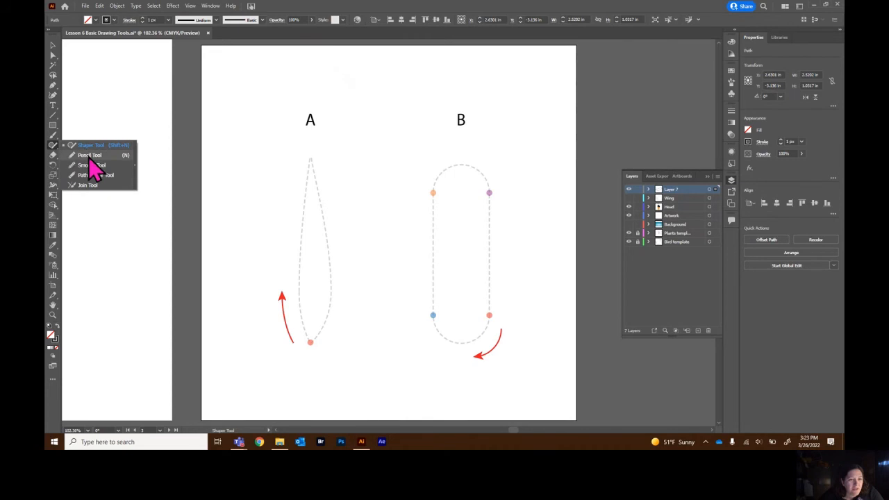
pyautogui.click(89, 156)
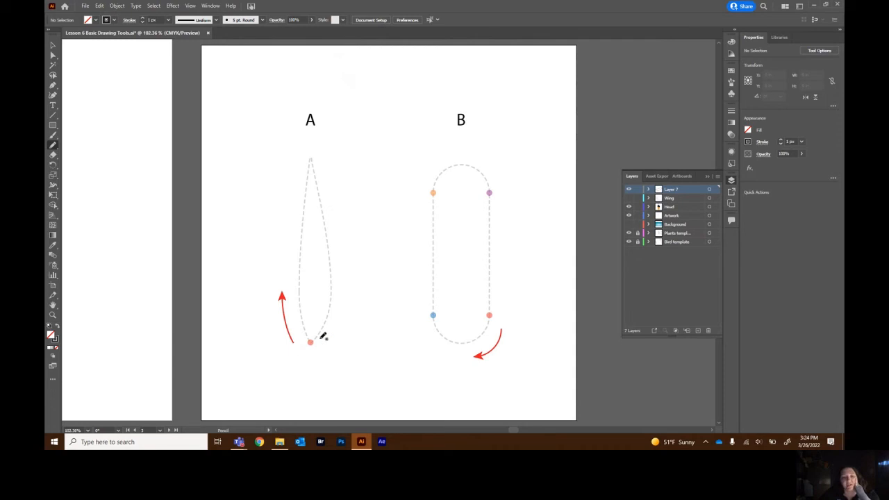
pyautogui.moveTo(311, 342)
pyautogui.mouseDown()
pyautogui.moveTo(300, 278)
pyautogui.moveTo(310, 156)
pyautogui.moveTo(333, 272)
pyautogui.moveTo(311, 342)
pyautogui.mouseUp()
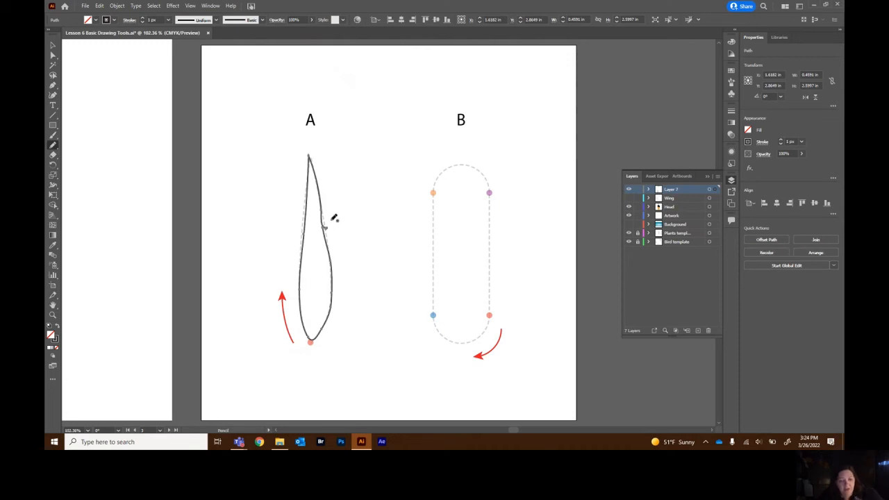
# Refine the anchor points along pencil-drawn shape A with the Direct Selection tool, then deselect.
pyautogui.click(52, 55)
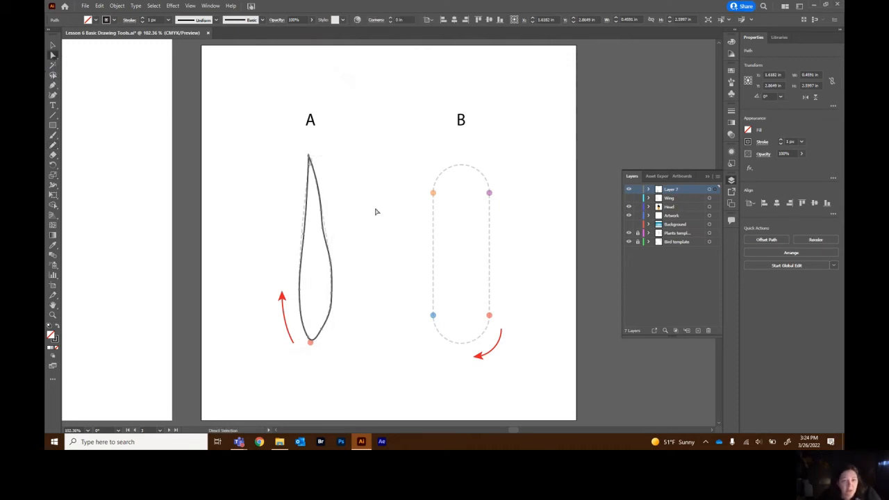
pyautogui.moveTo(324, 231); pyautogui.dragTo(327, 232)
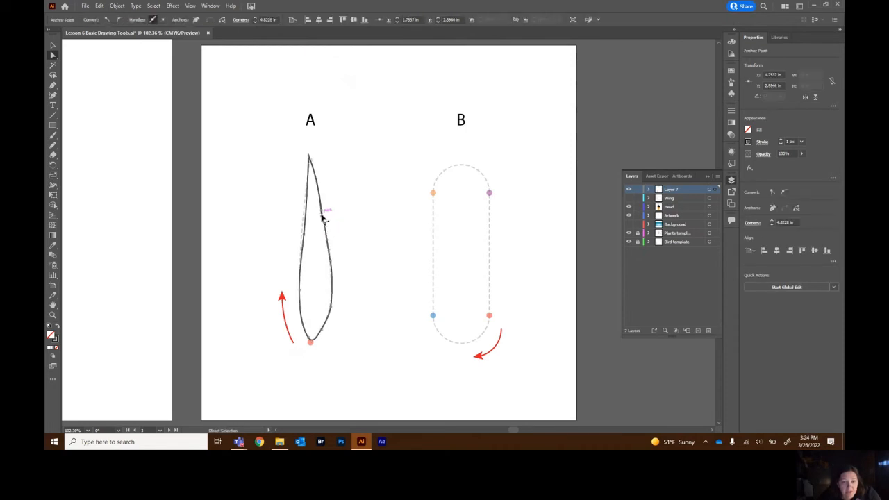
pyautogui.moveTo(323, 212); pyautogui.dragTo(319, 205)
pyautogui.moveTo(308, 236); pyautogui.dragTo(304, 238)
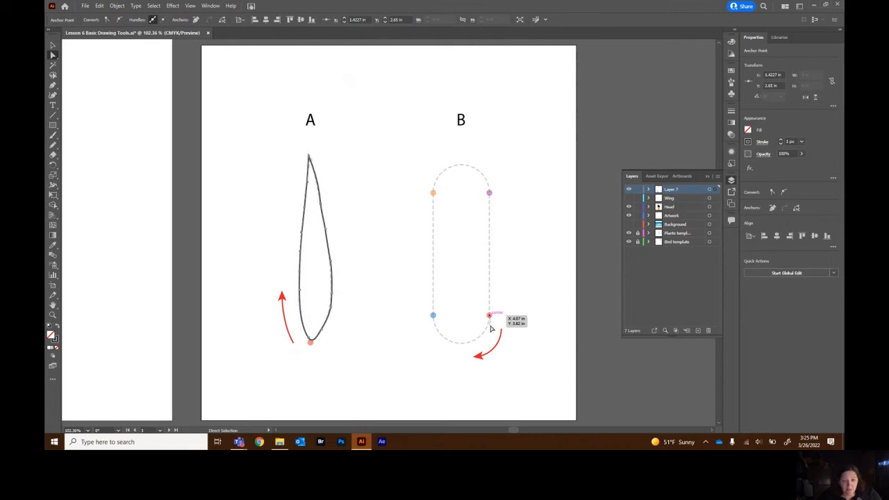
pyautogui.click(480, 335)
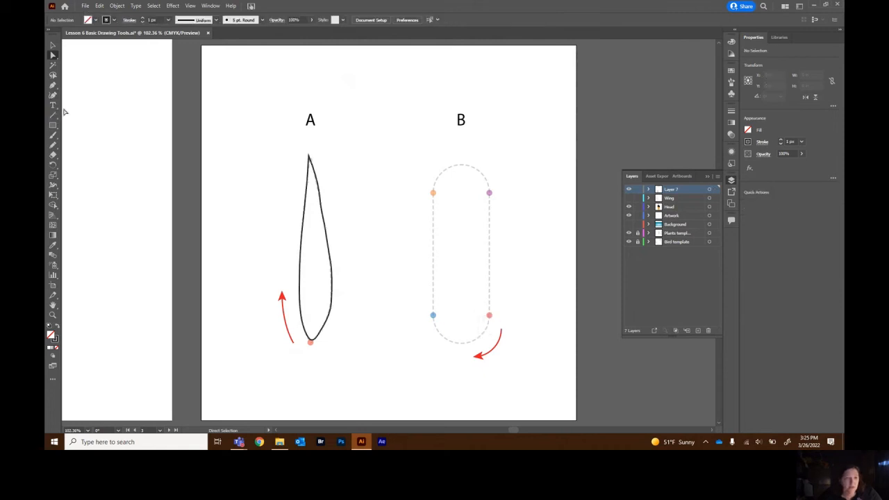
# Trace shape B with the Pencil tool in successive strokes that continue the same path around the outline.
pyautogui.click(53, 146)
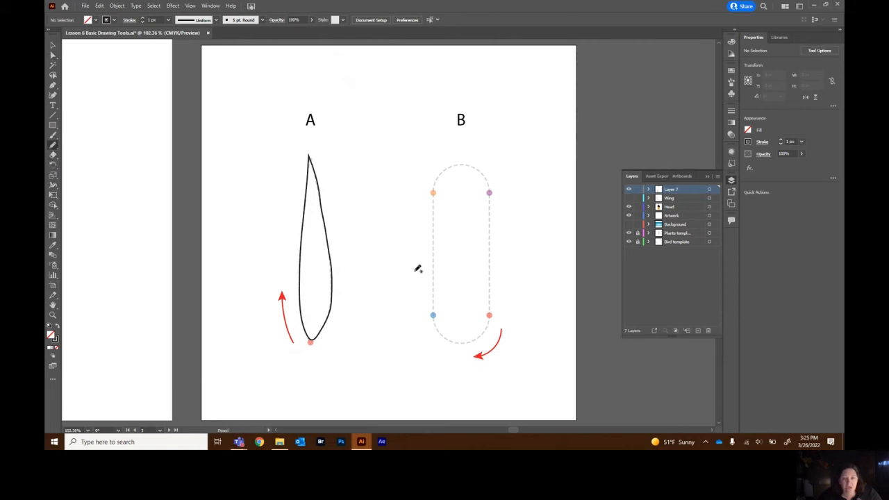
pyautogui.moveTo(490, 314)
pyautogui.mouseDown()
pyautogui.moveTo(466, 340)
pyautogui.moveTo(443, 333)
pyautogui.moveTo(433, 316)
pyautogui.mouseUp()
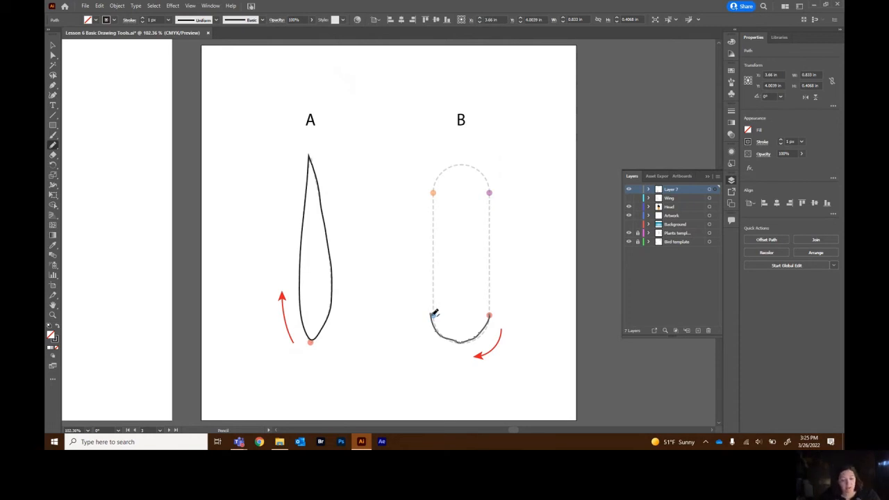
pyautogui.moveTo(434, 313); pyautogui.dragTo(434, 189)
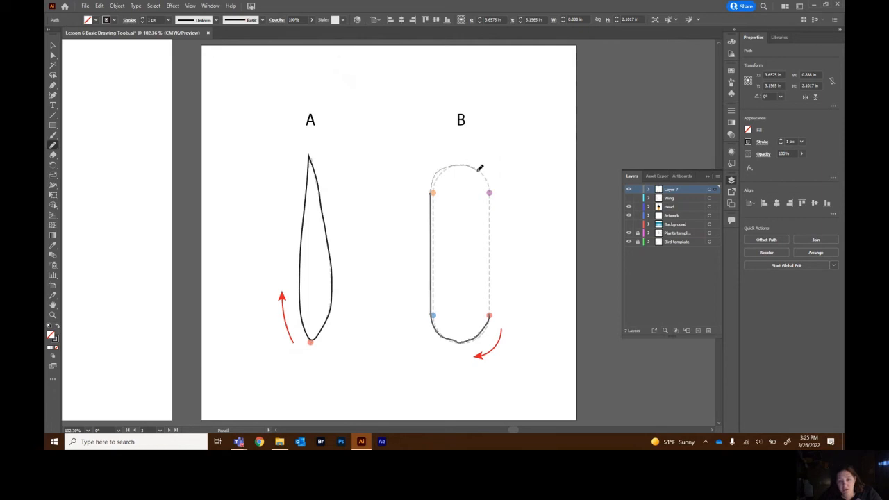
pyautogui.moveTo(492, 189); pyautogui.dragTo(492, 189)
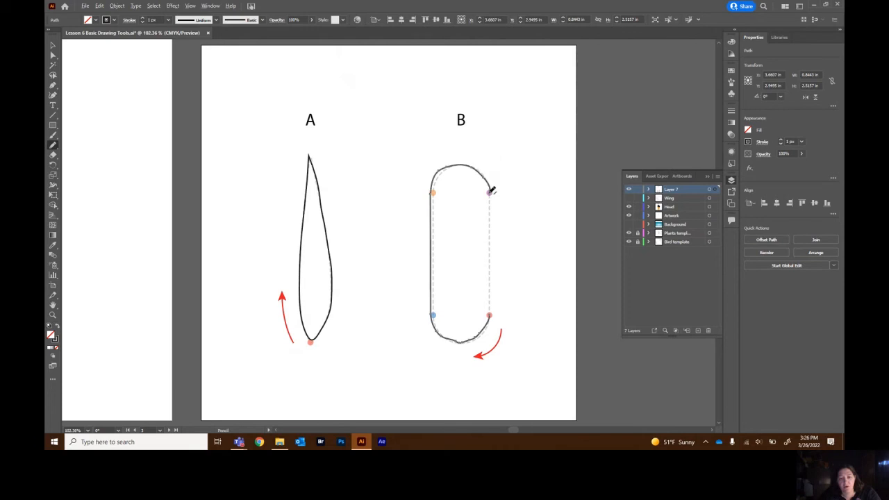
pyautogui.moveTo(492, 189); pyautogui.dragTo(491, 317)
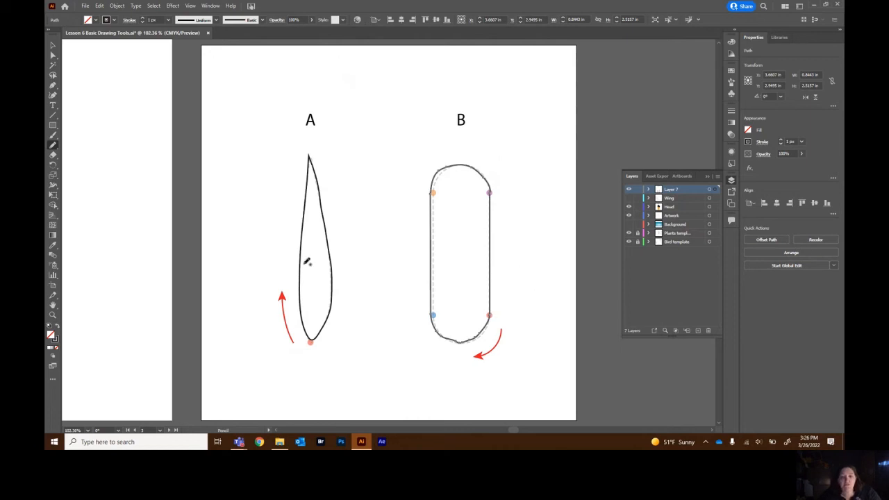
# Navigate to the blank fourth artboard.
pyautogui.scroll(1, 410, 230)
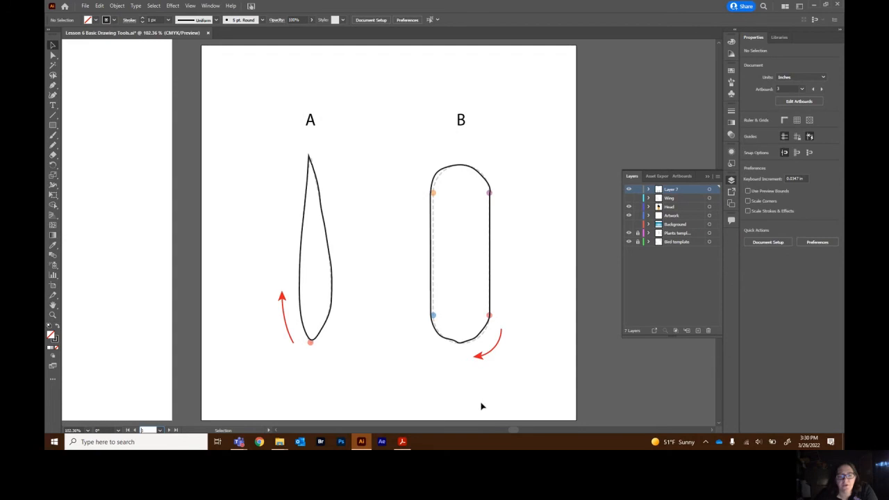
pyautogui.click(160, 430)
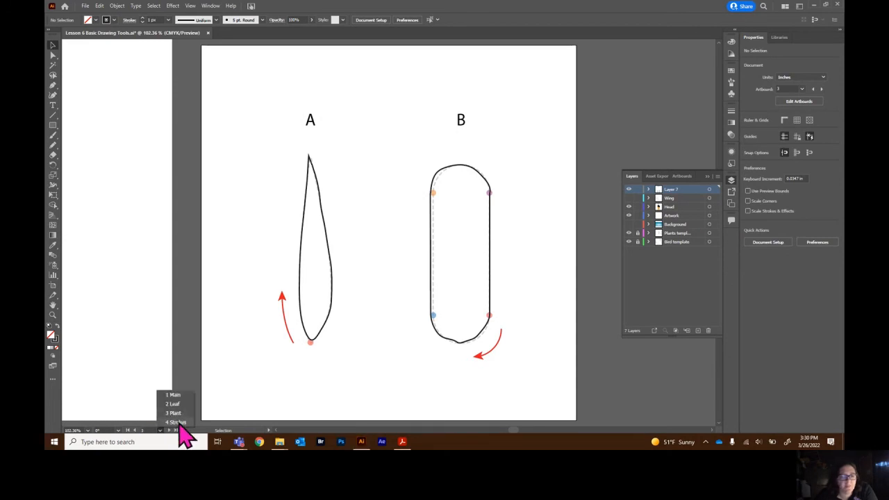
pyautogui.click(177, 422)
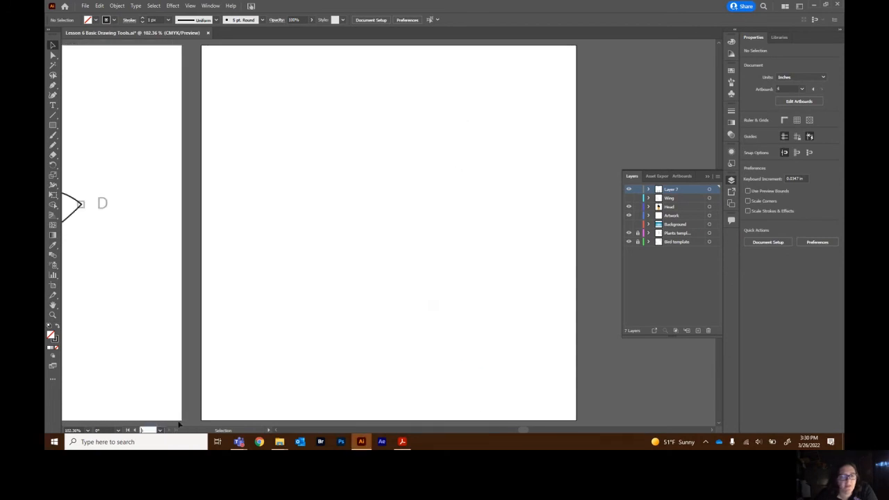
# Draw a straight horizontal line across the upper part of the blank artboard with the Pen tool.
pyautogui.click(52, 85)
pyautogui.click(232, 146)
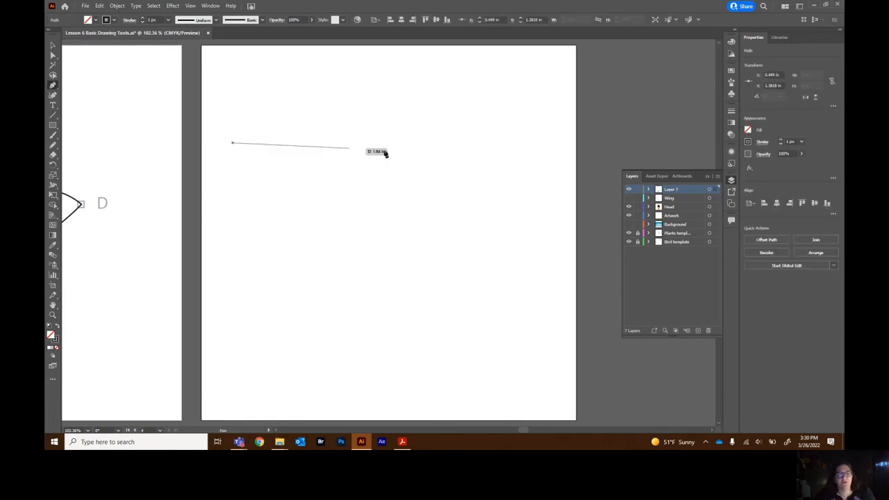
pyautogui.click(541, 143)
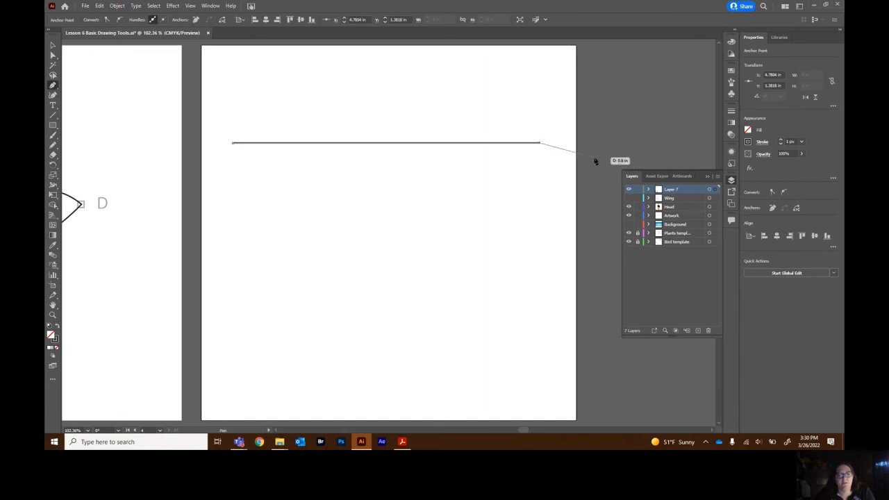
pyautogui.press('Escape')
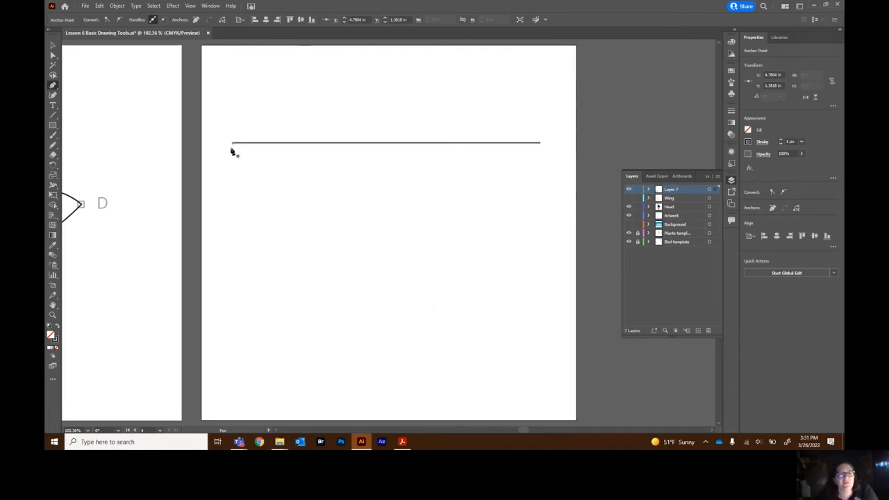
pyautogui.click(540, 144)
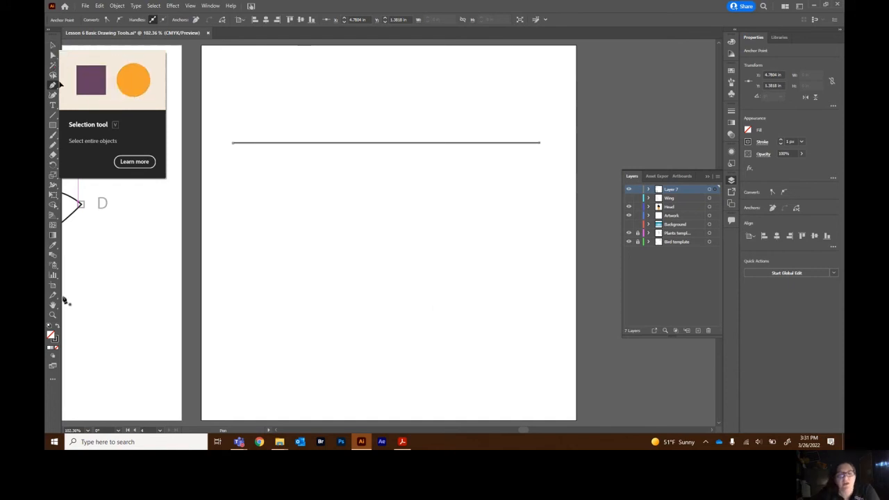
# Switch to the Stroke Handout PDF in Acrobat and read the Dashed Strokes settings table.
pyautogui.click(402, 442)
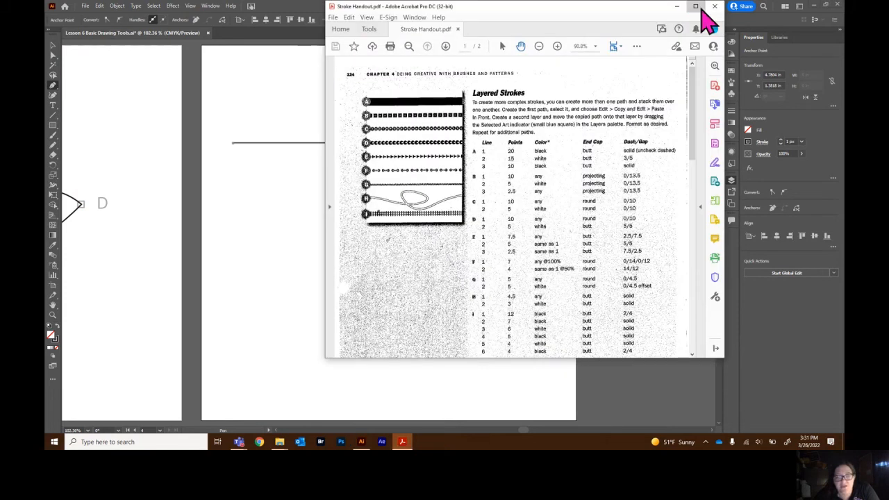
pyautogui.click(696, 7)
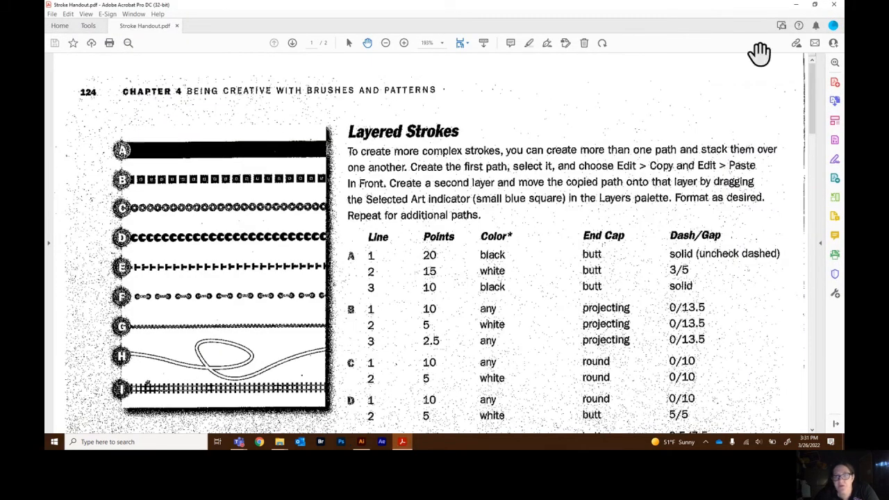
pyautogui.click(386, 43)
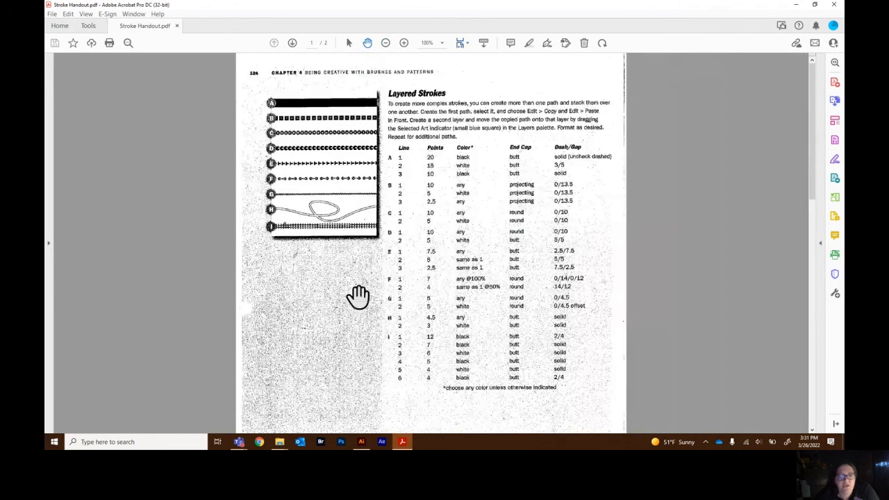
pyautogui.scroll(-15, 355, 300)
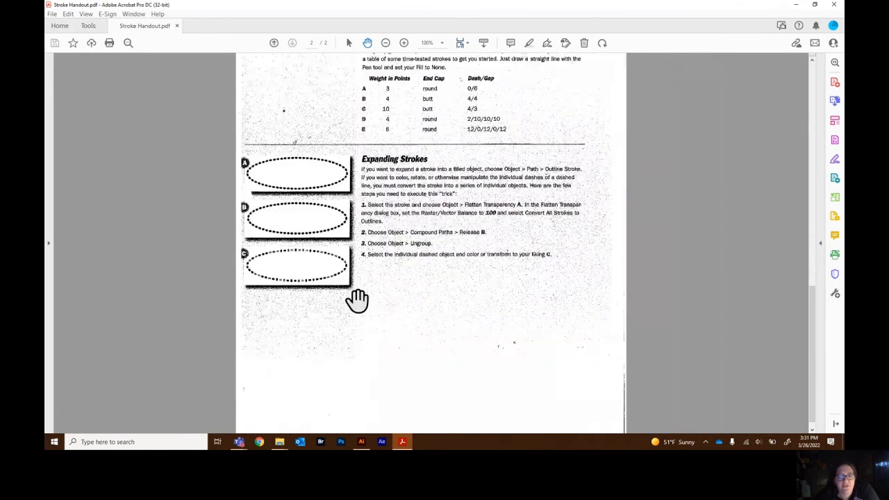
pyautogui.scroll(3, 396, 305)
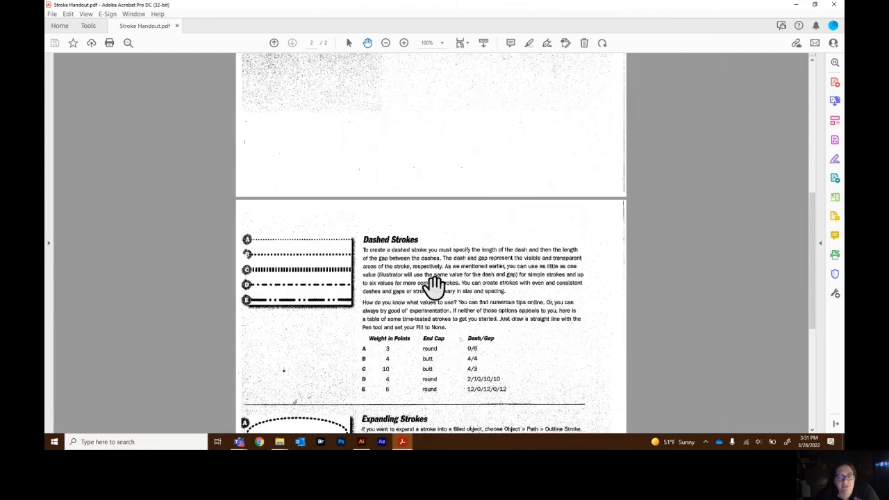
pyautogui.scroll(-3, 510, 323)
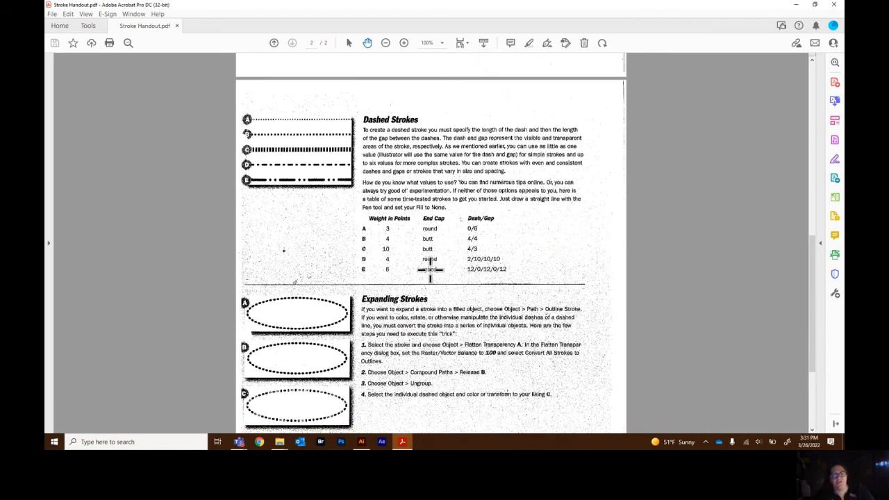
pyautogui.hotkey('alt', 'Tab')
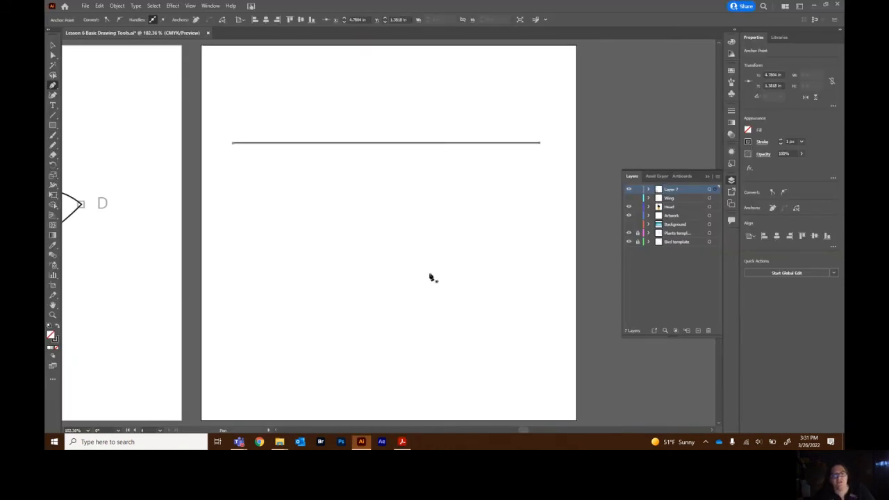
# Select the line and turn on Dashed Line in its stroke settings.
pyautogui.click(53, 46)
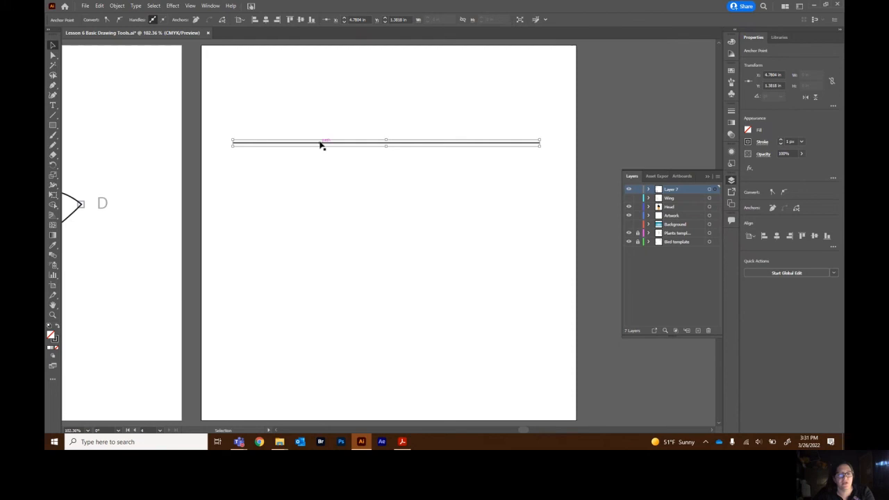
pyautogui.click(763, 142)
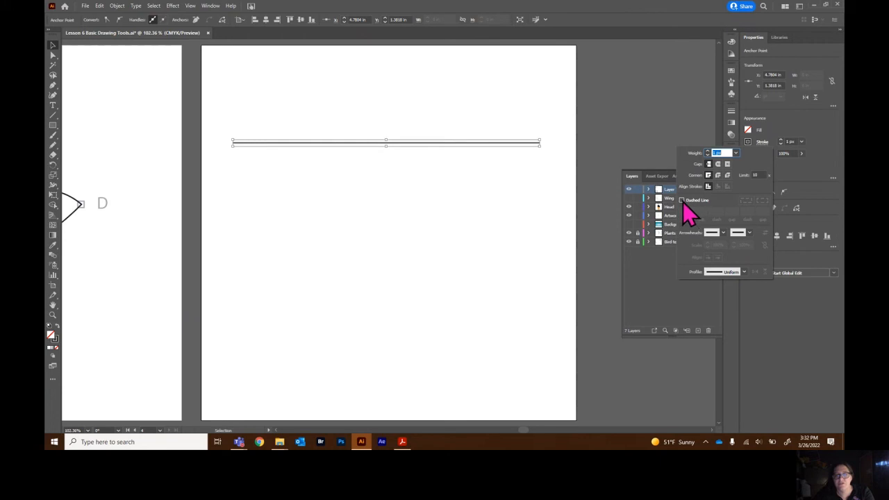
pyautogui.click(786, 118)
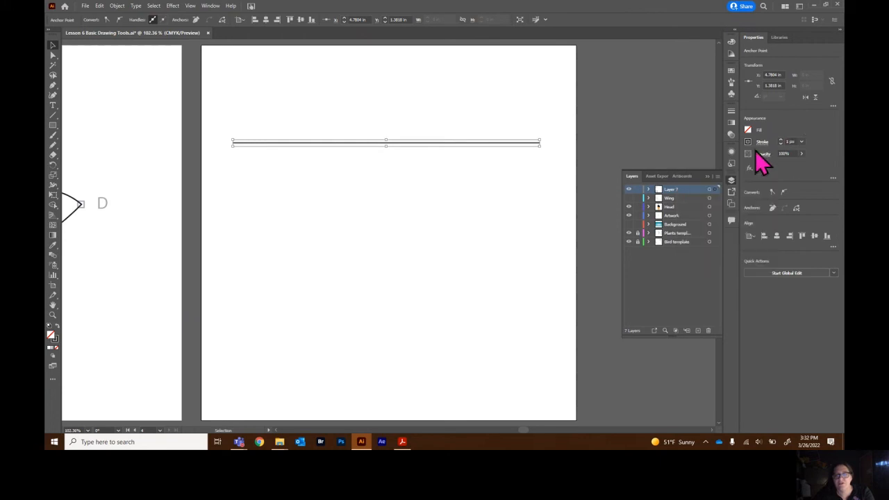
pyautogui.click(764, 143)
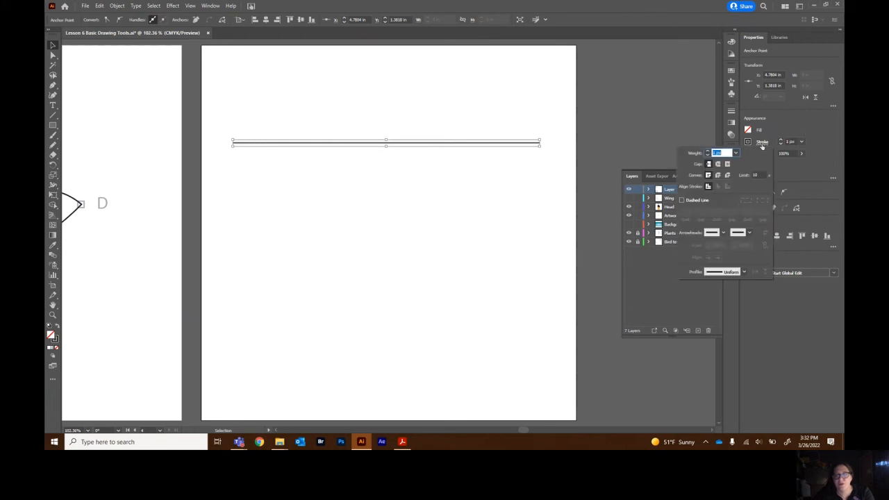
pyautogui.click(682, 201)
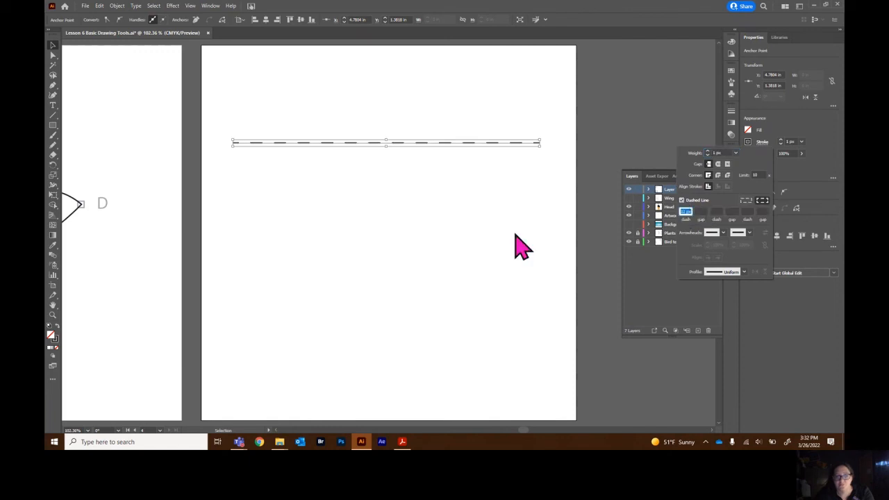
# Check the handout, then give the line a 3 pt round-capped stroke with 0 pt dashes and 6 pt gaps.
pyautogui.hotkey('alt', 'Tab')
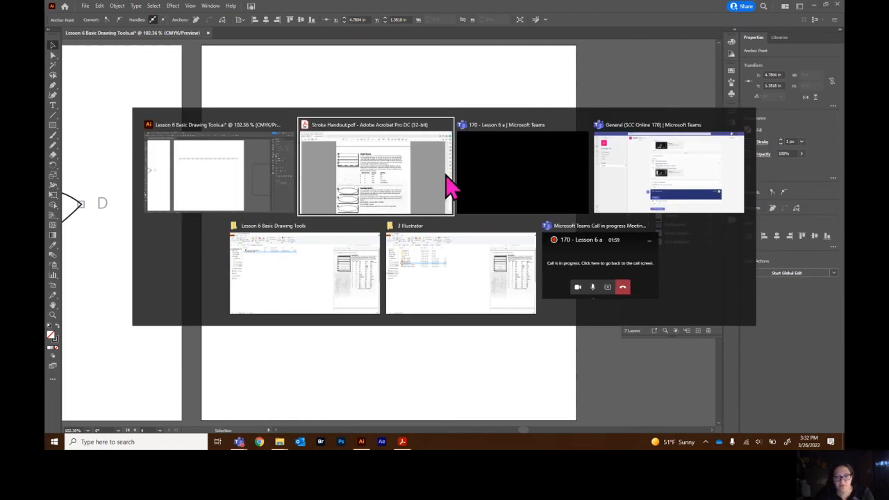
pyautogui.click(450, 186)
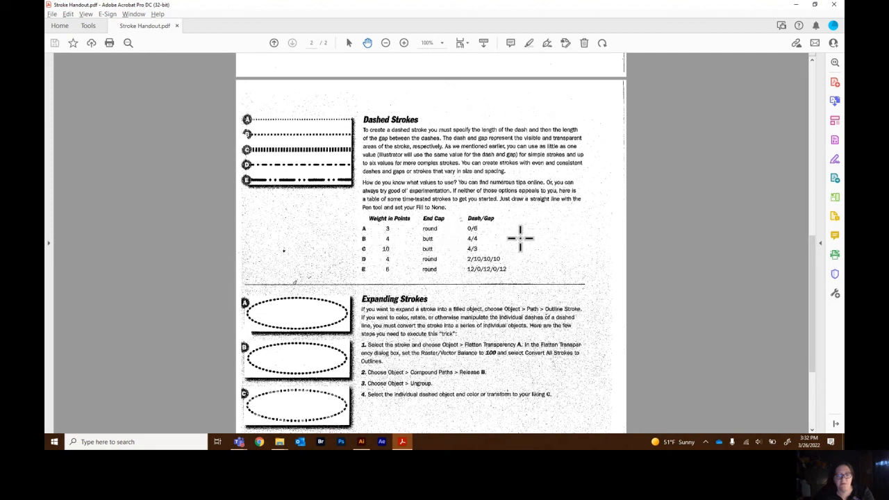
pyautogui.hotkey('alt', 'Tab')
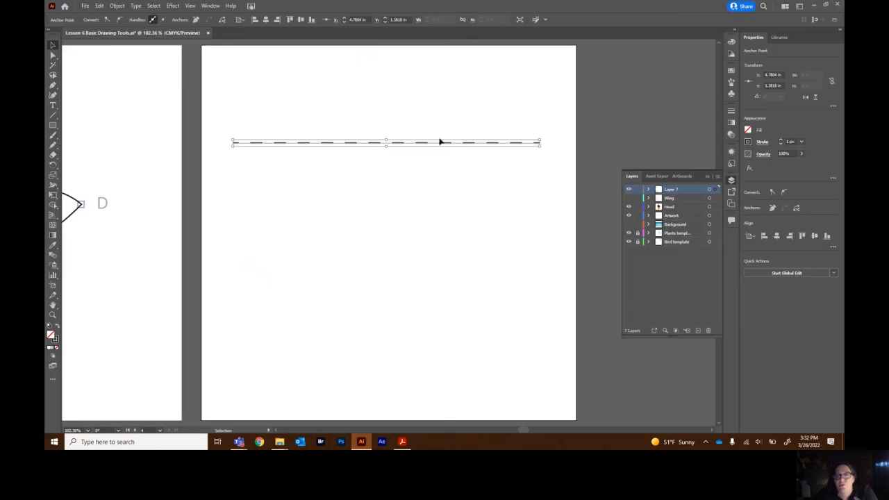
pyautogui.click(762, 142)
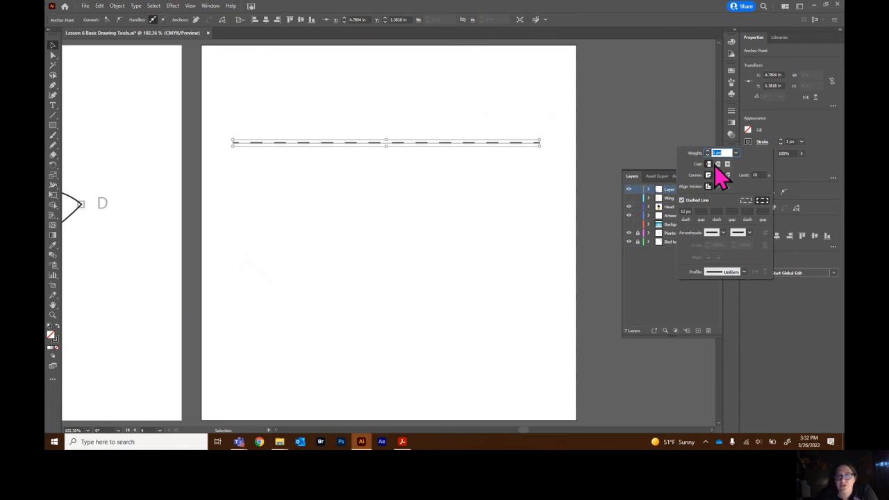
pyautogui.click(708, 153)
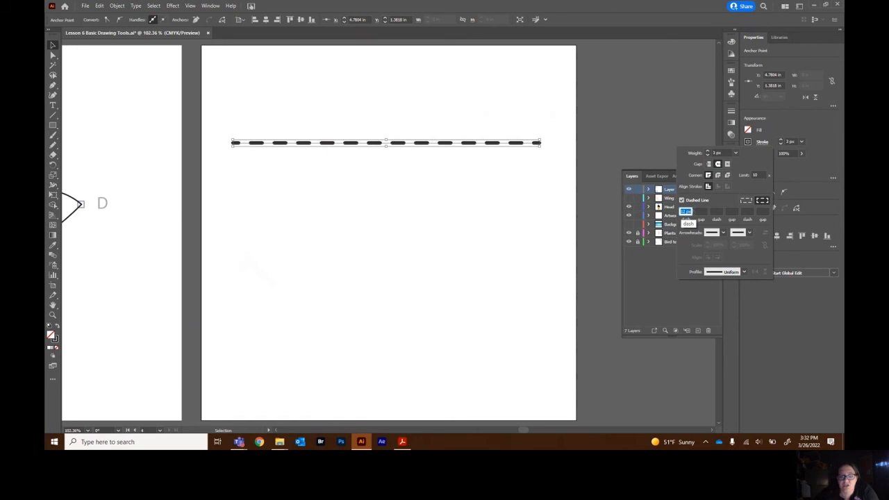
pyautogui.write('4')
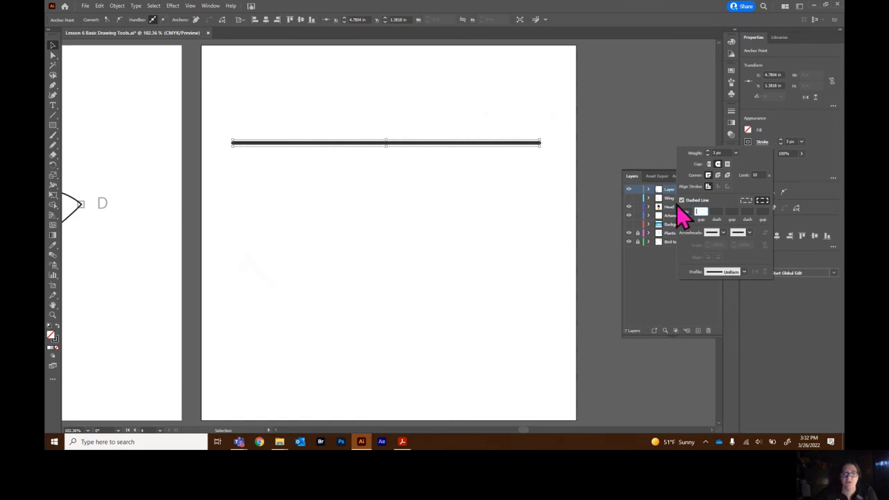
pyautogui.press('Tab')
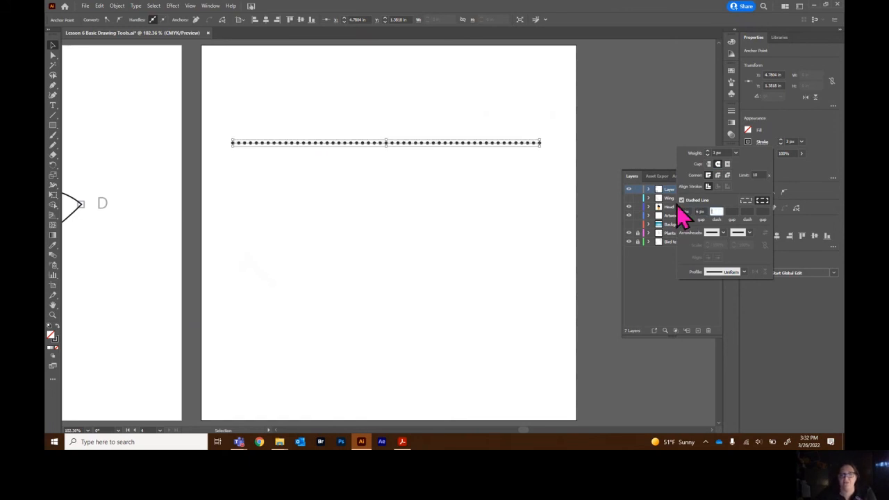
pyautogui.click(363, 268)
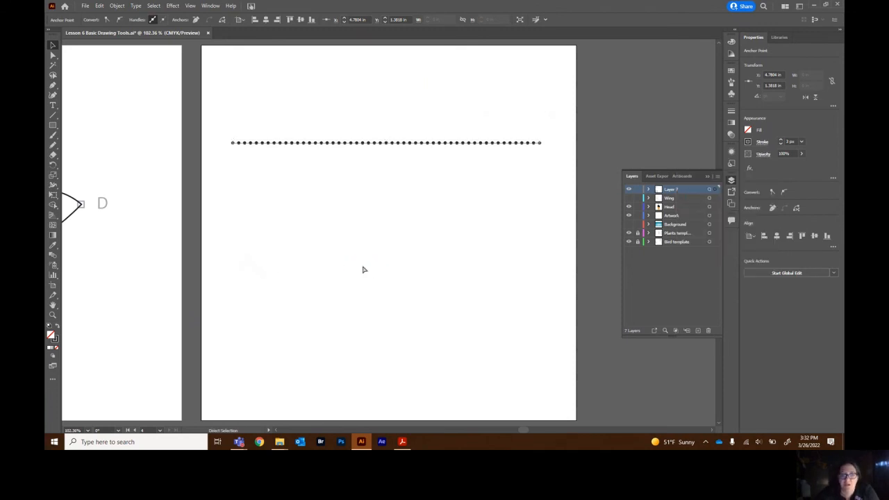
# Draw a second straight horizontal line below the first with the Pen tool.
pyautogui.hotkey('ctrl', '+')
pyautogui.rightClick(431, 295)
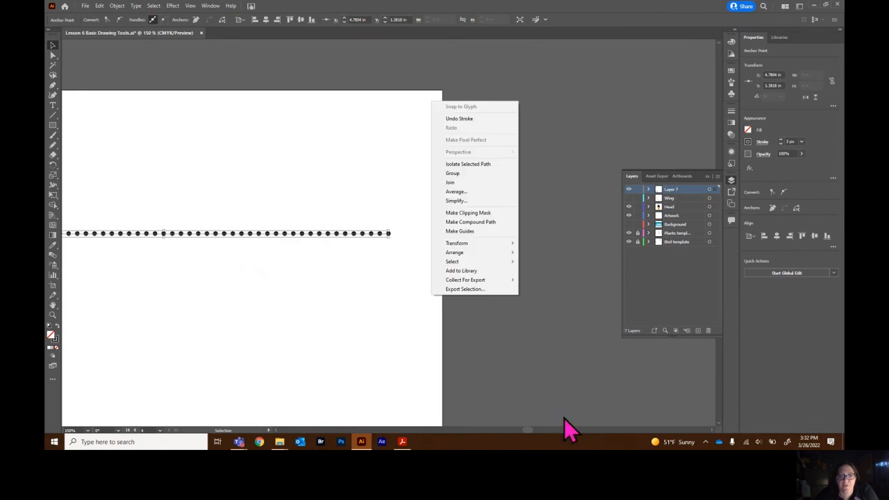
pyautogui.moveTo(530, 431); pyautogui.dragTo(530, 431)
pyautogui.click(705, 176)
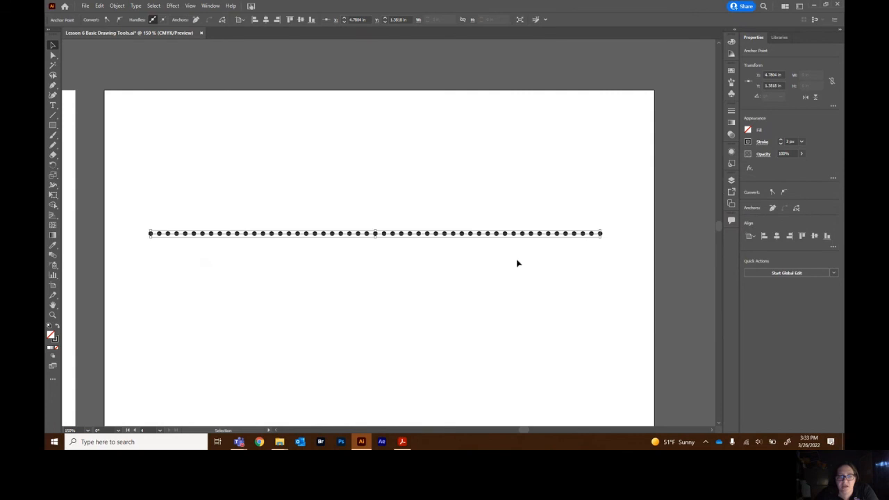
pyautogui.scroll(-3, 517, 284)
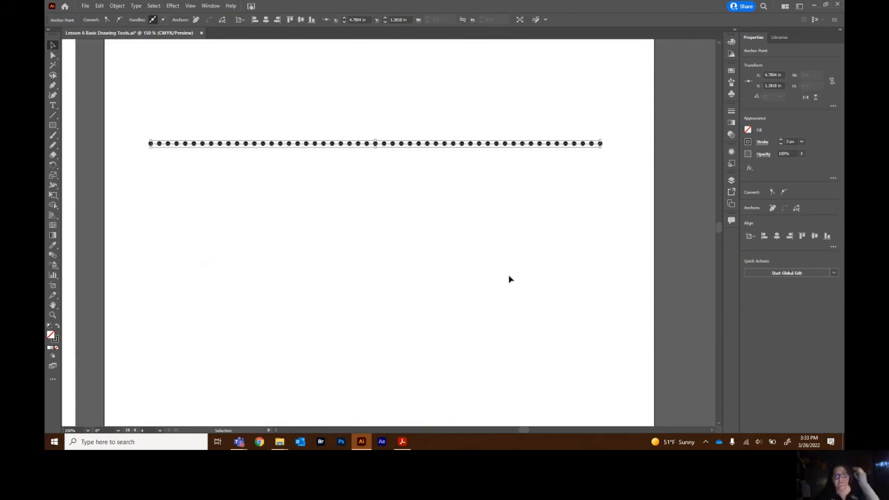
pyautogui.click(498, 201)
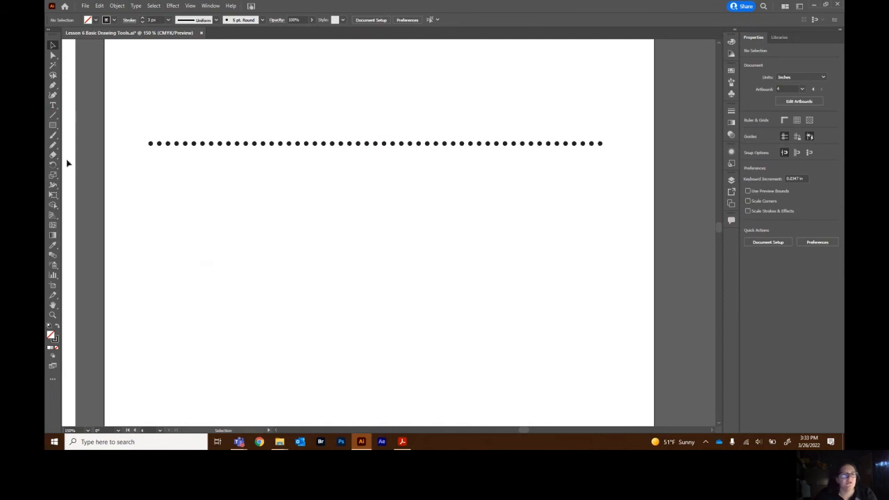
pyautogui.click(52, 85)
pyautogui.click(151, 199)
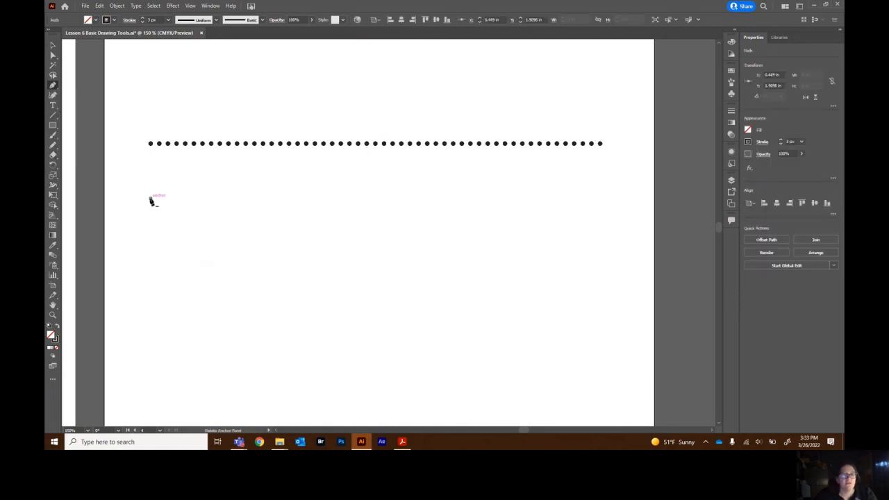
pyautogui.click(602, 199)
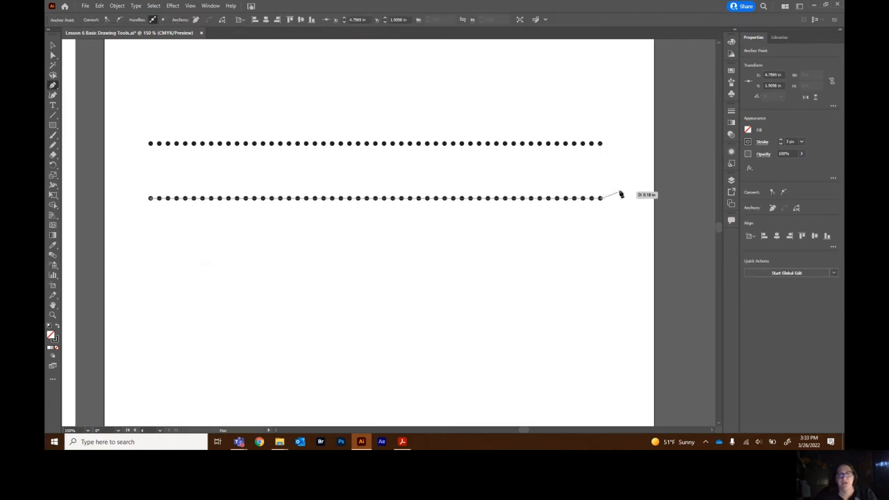
pyautogui.press('Escape')
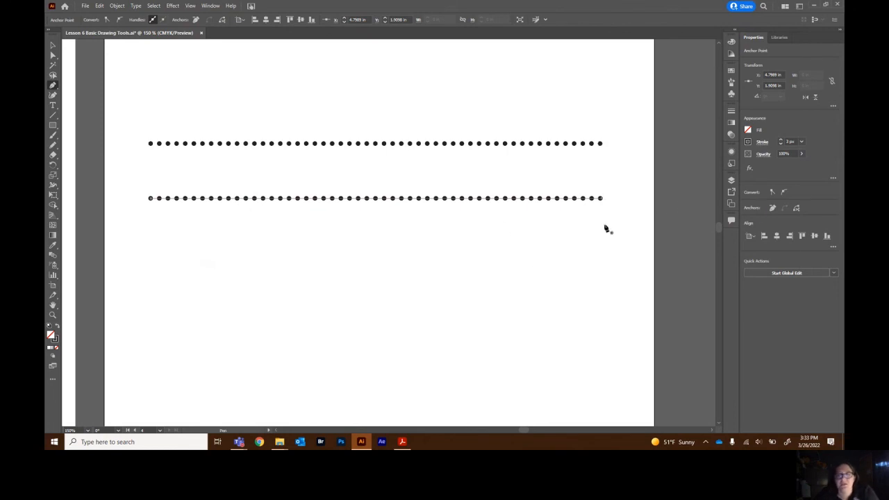
# Check the handout's row E settings, then select the second line and raise its stroke weight to 6 pt.
pyautogui.hotkey('alt', 'Tab')
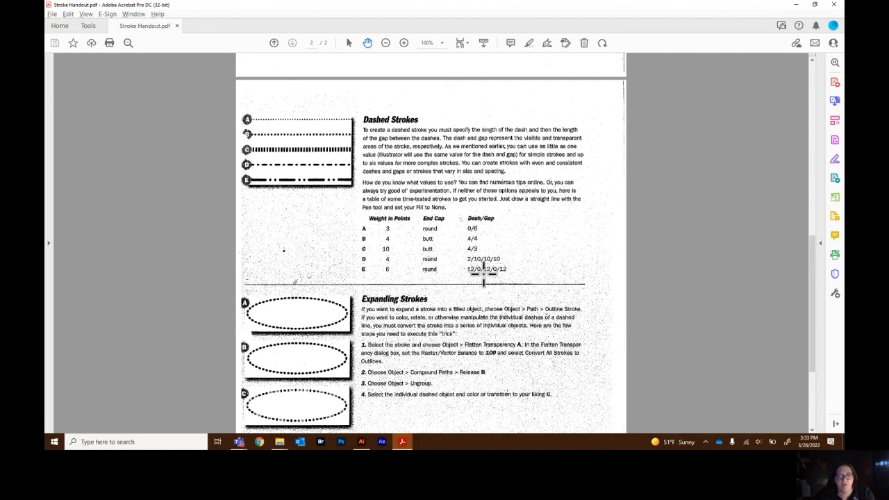
pyautogui.hotkey('alt', 'Tab')
pyautogui.click(53, 44)
pyautogui.click(426, 199)
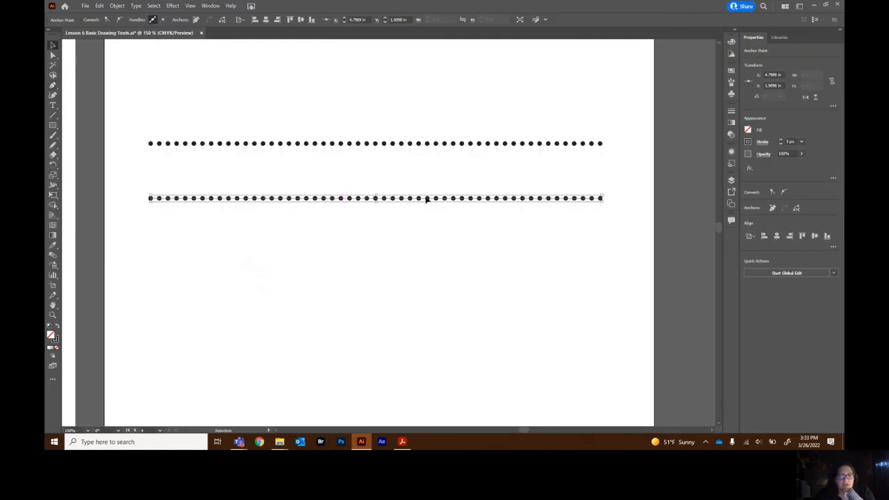
pyautogui.click(762, 141)
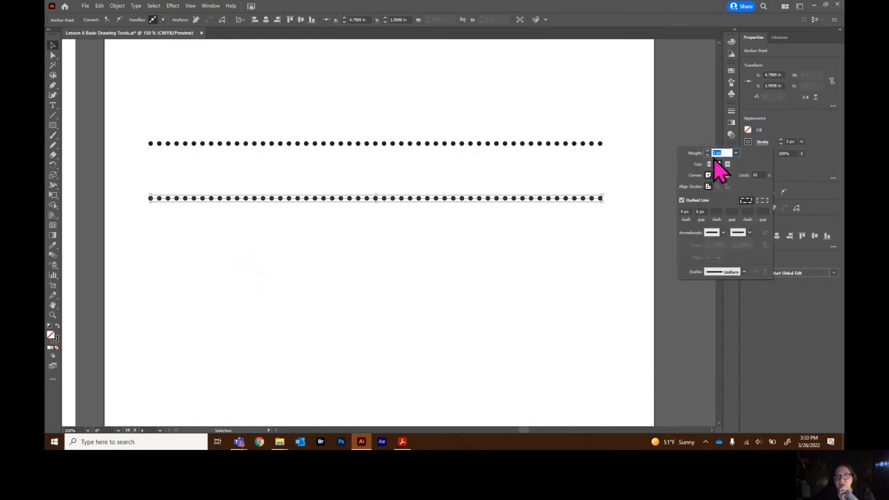
pyautogui.click(708, 152)
pyautogui.click(708, 152)
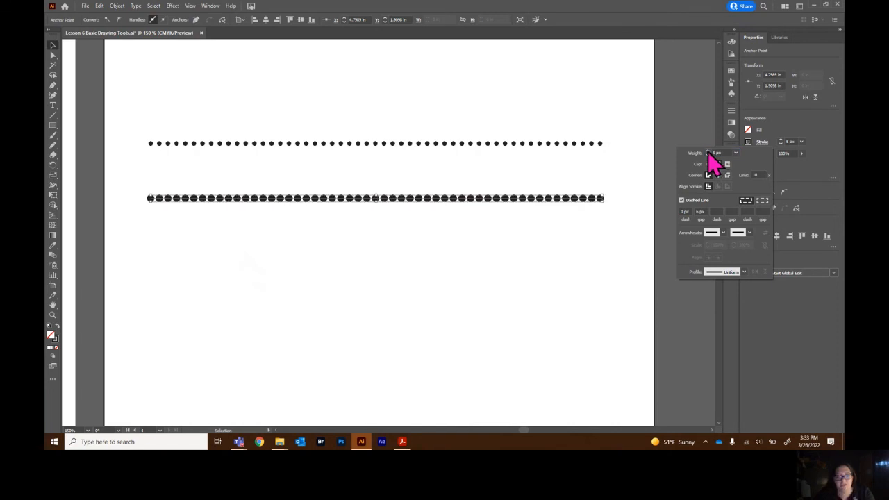
pyautogui.hotkey('alt', 'Tab')
pyautogui.hotkey('alt', 'Tab')
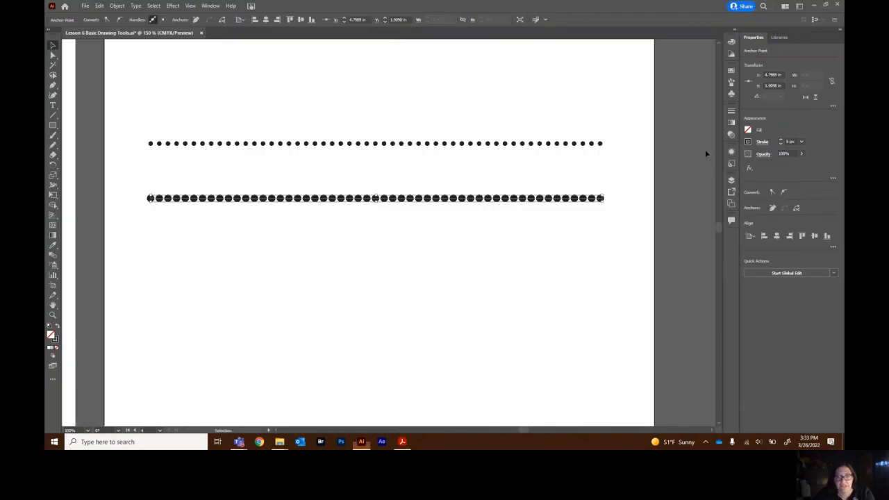
pyautogui.click(763, 142)
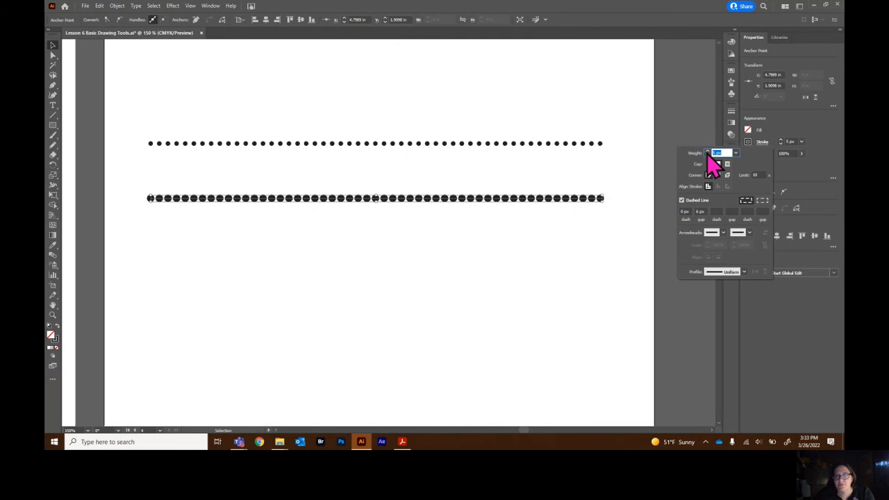
pyautogui.click(708, 151)
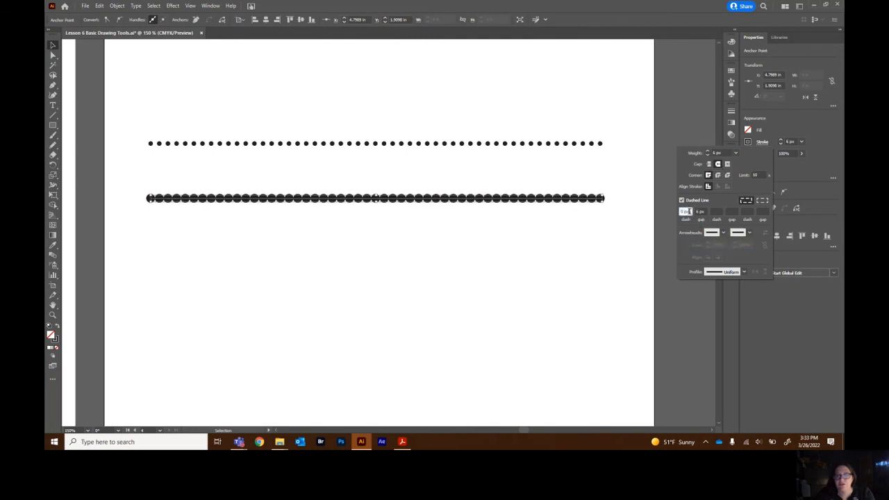
pyautogui.press('Tab')
# Check the handout again, then set the second line's dash pattern to 12, 0, 12, 0, 12 pt and deselect it.
pyautogui.hotkey('alt', 'Tab')
pyautogui.hotkey('alt', 'Tab')
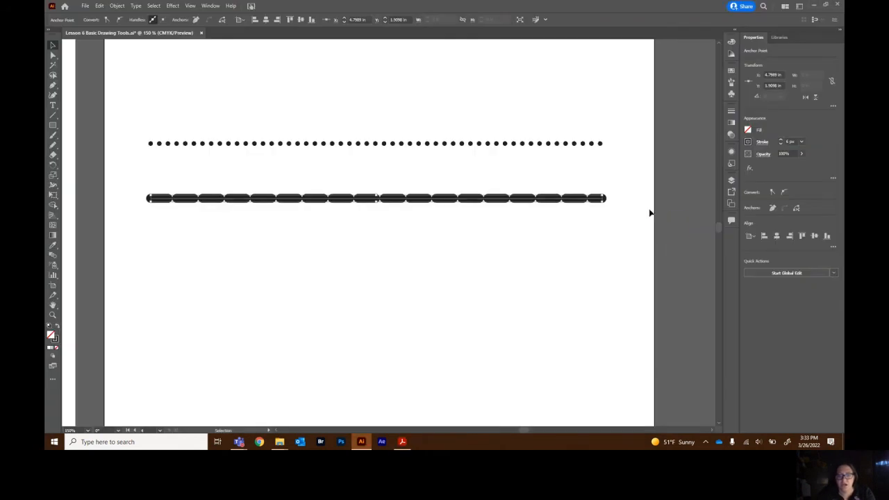
pyautogui.click(763, 142)
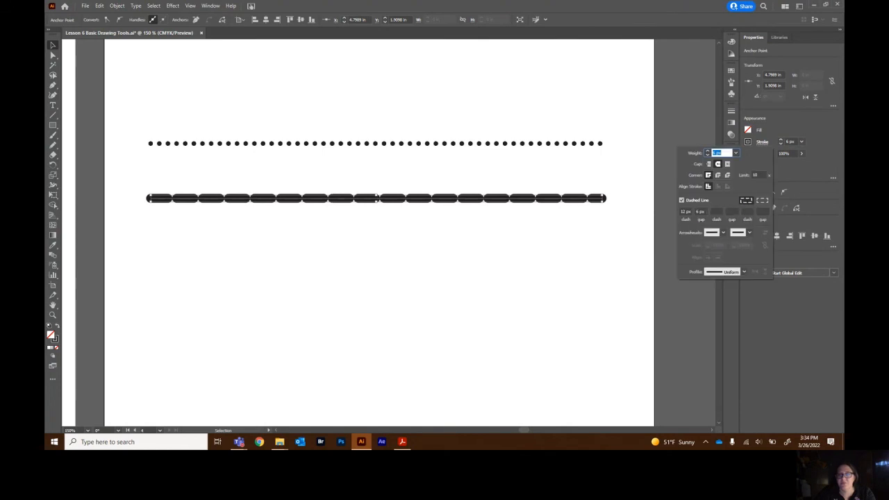
pyautogui.click(705, 212)
pyautogui.press('Tab')
pyautogui.write('12')
pyautogui.press('Tab')
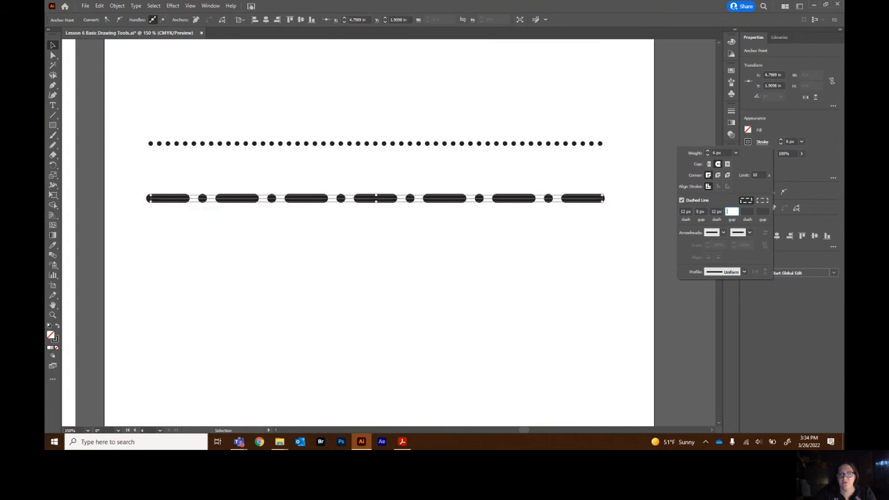
pyautogui.write('0')
pyautogui.press('Tab')
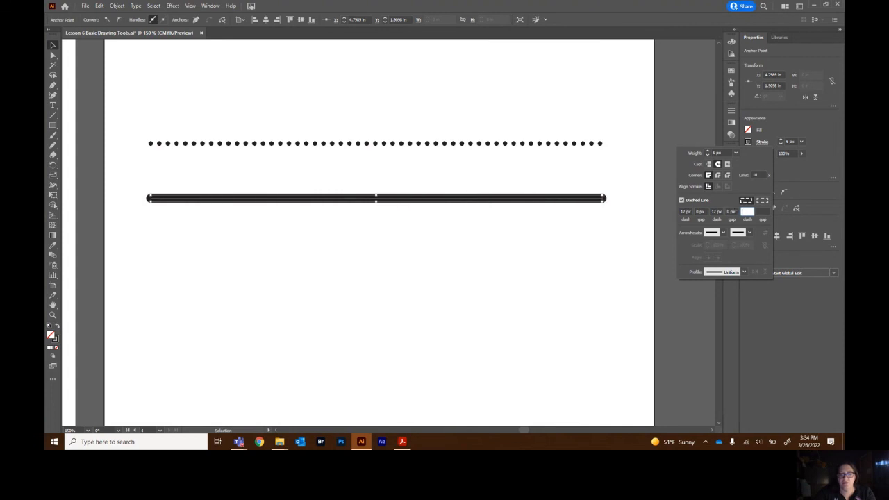
pyautogui.press('Tab')
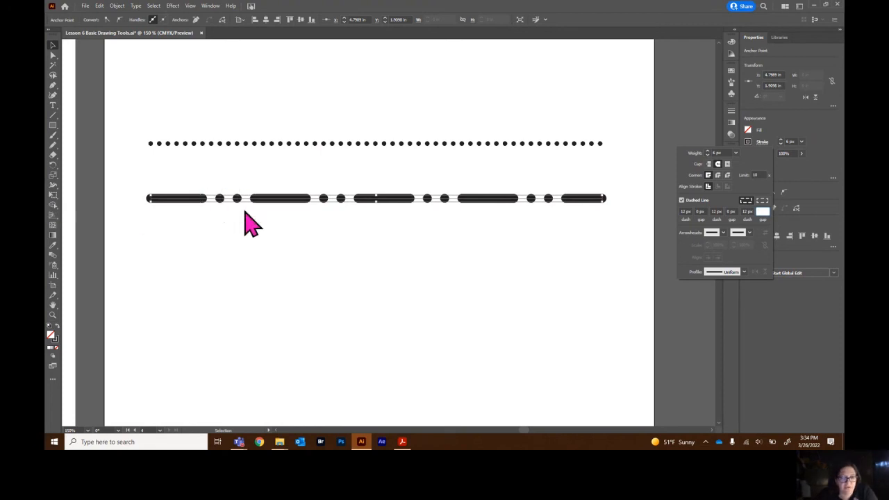
pyautogui.click(248, 253)
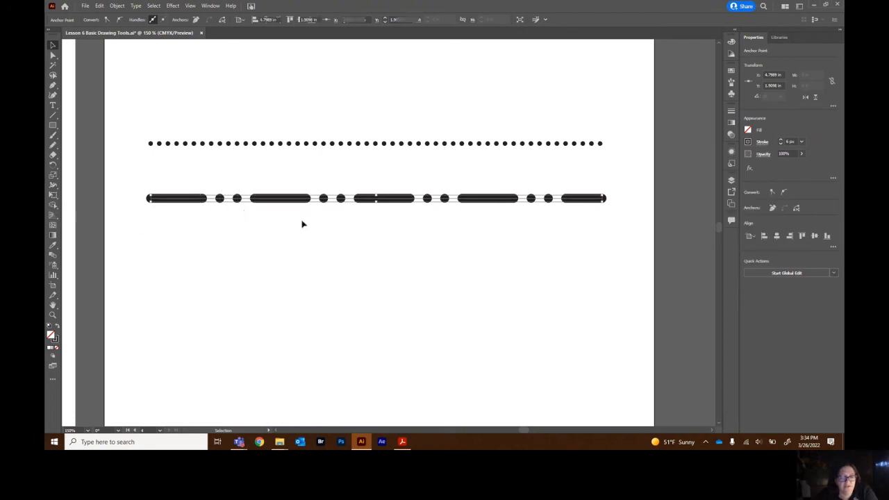
pyautogui.click(302, 223)
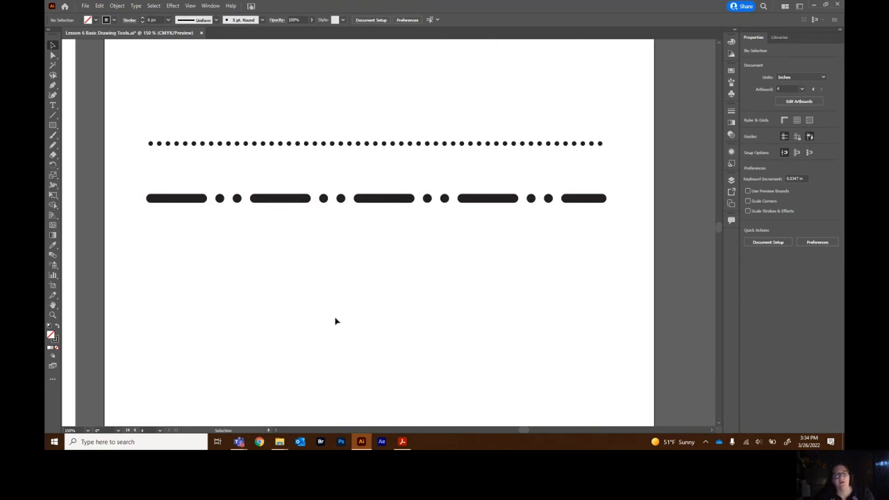
# Switch to the Stroke Handout and scroll up to the Layered Strokes table.
pyautogui.hotkey('alt', 'Tab')
pyautogui.scroll(10, 431, 264)
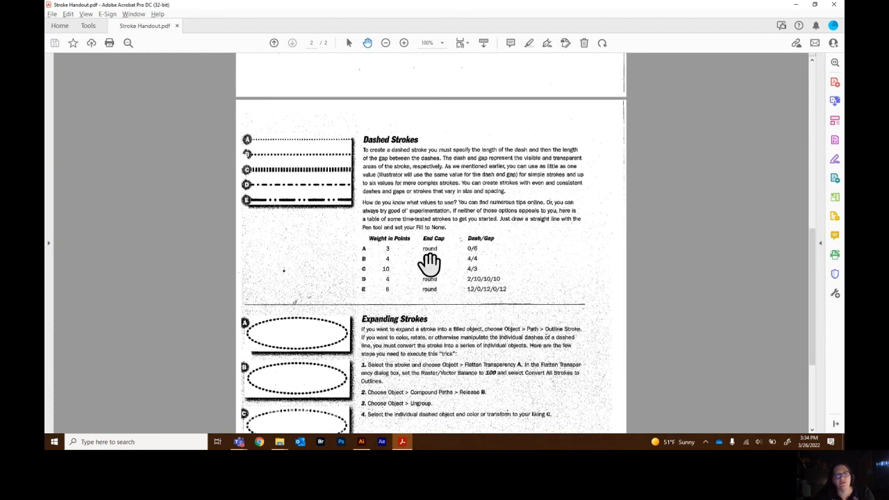
pyautogui.scroll(3, 435, 264)
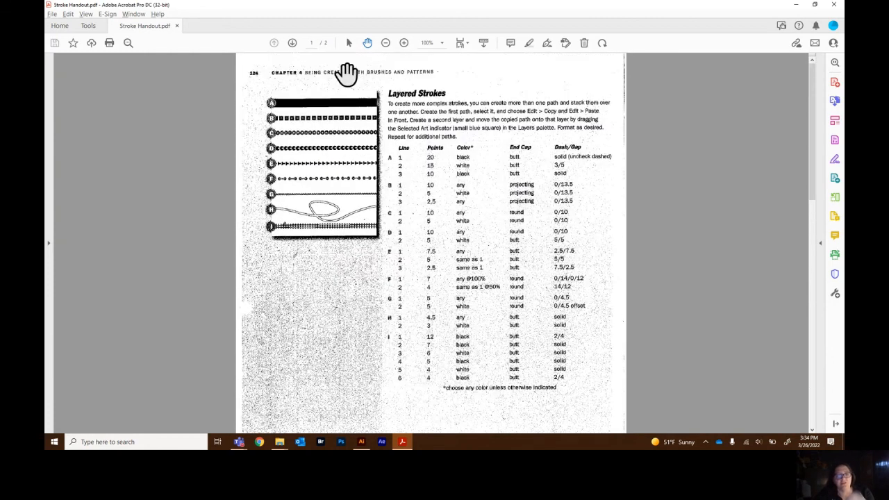